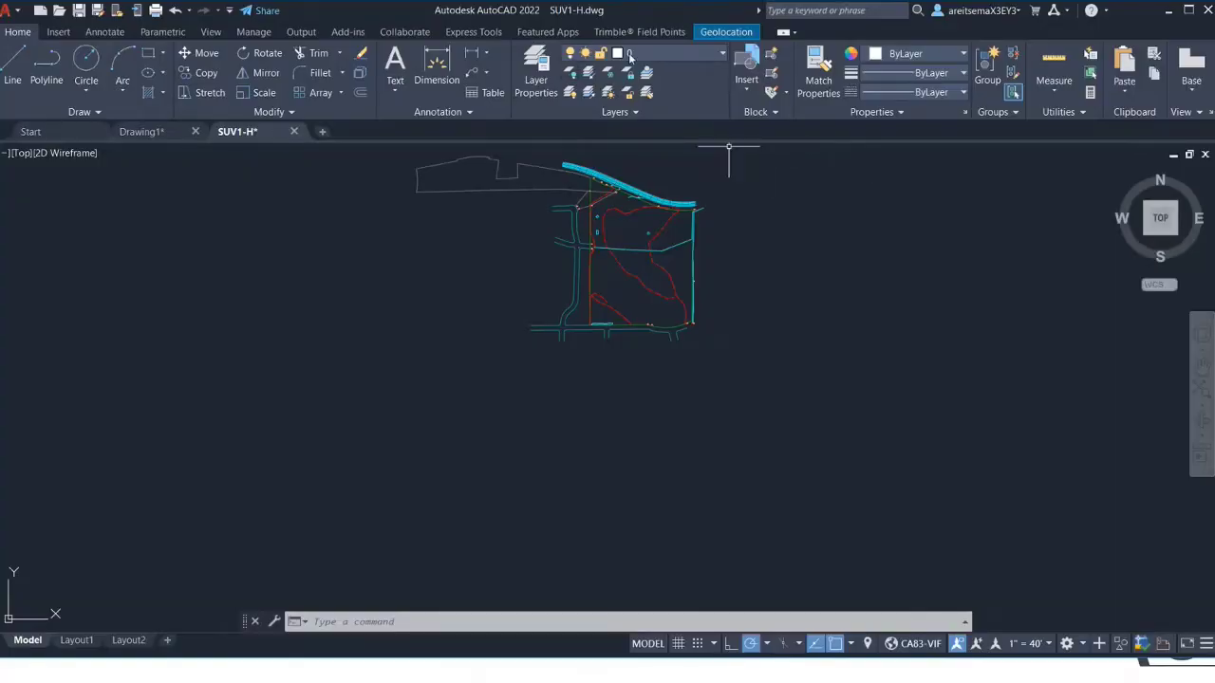
Show the Trimble Field Points tools and select the 51.90 Fd. IP. point, then cancel.
{"action": "left_click", "coordinate": [640, 32]}
{"action": "scroll", "coordinate": [636, 205], "scroll_direction": "up", "scroll_amount": 6}
{"action": "scroll", "coordinate": [800, 201], "scroll_direction": "down", "scroll_amount": 3}
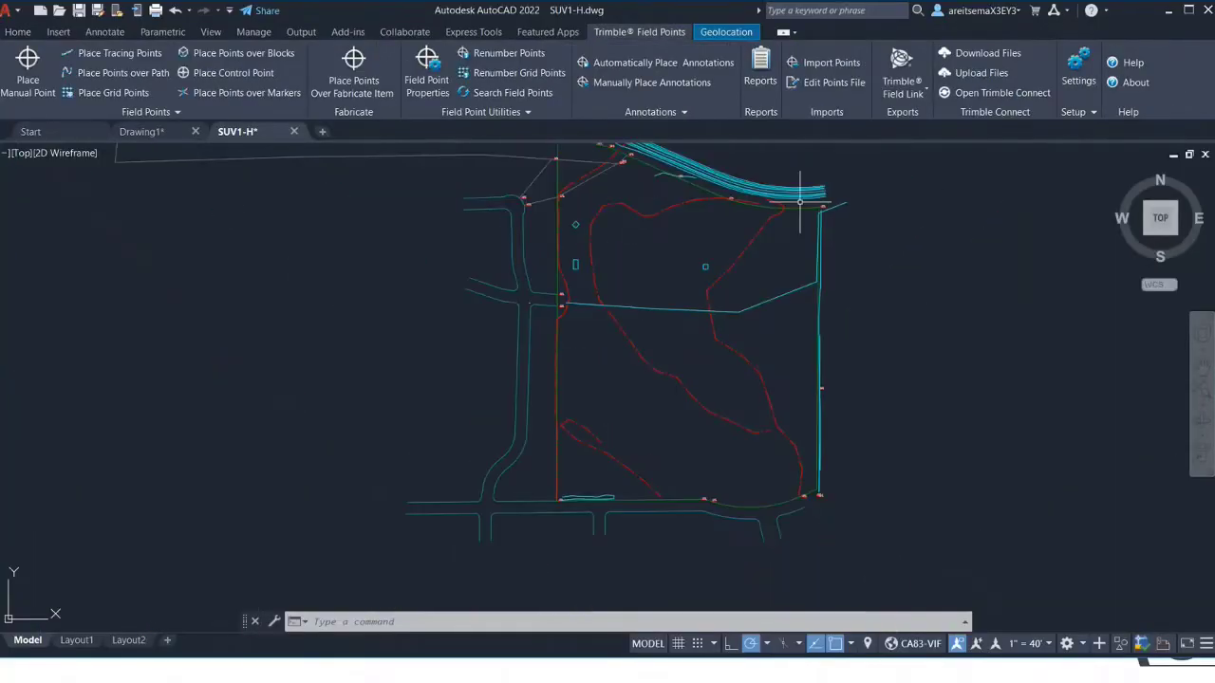
{"action": "scroll", "coordinate": [800, 201], "scroll_direction": "up", "scroll_amount": 8}
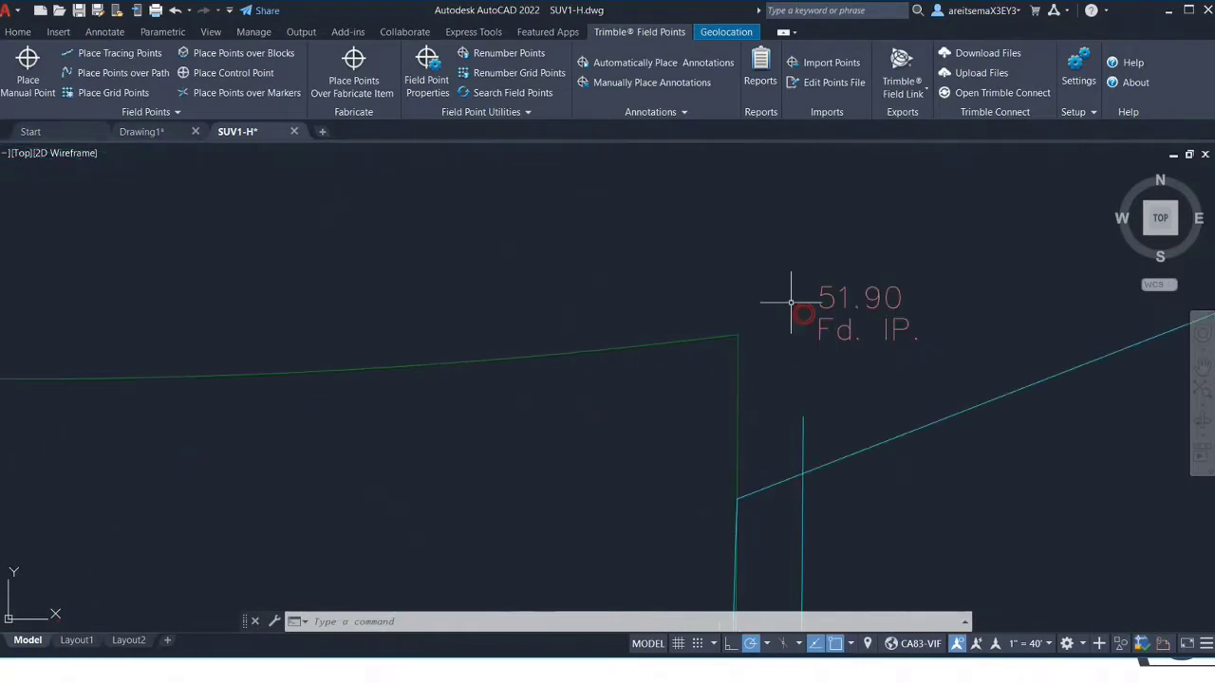
{"action": "scroll", "coordinate": [791, 303], "scroll_direction": "up", "scroll_amount": 5}
{"action": "left_click", "coordinate": [850, 295]}
{"action": "right_click", "coordinate": [851, 297]}
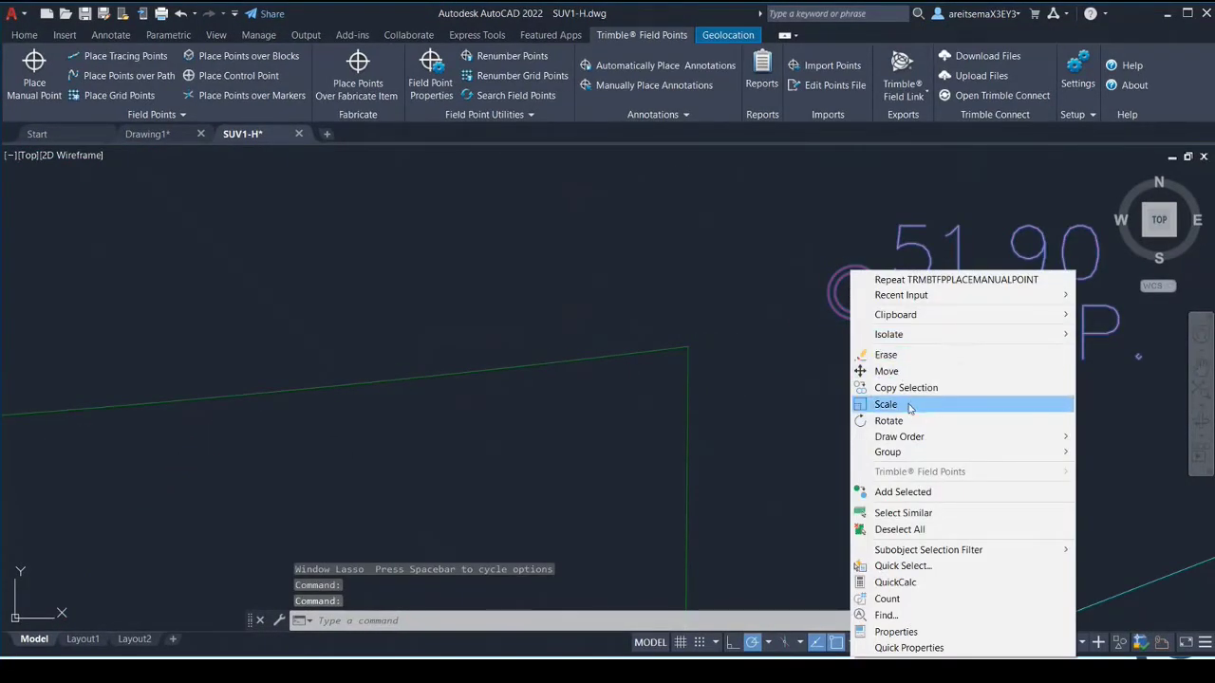
{"action": "left_click", "coordinate": [802, 295]}
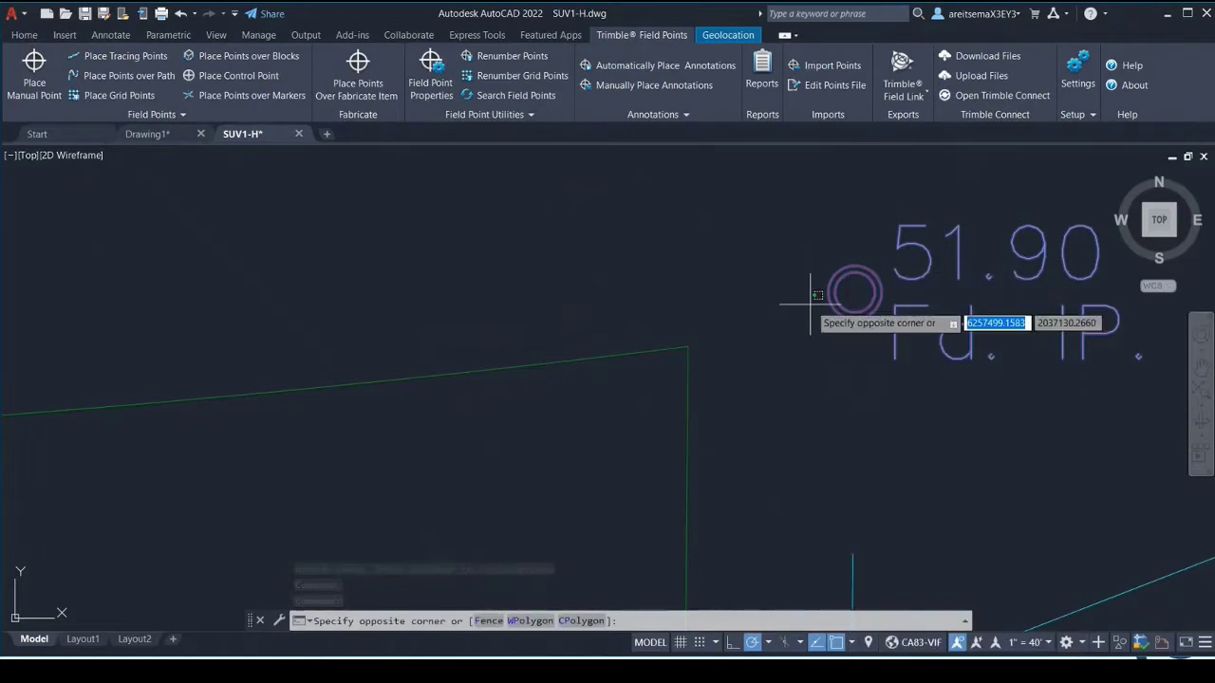
{"action": "key", "text": "BackSpace"}
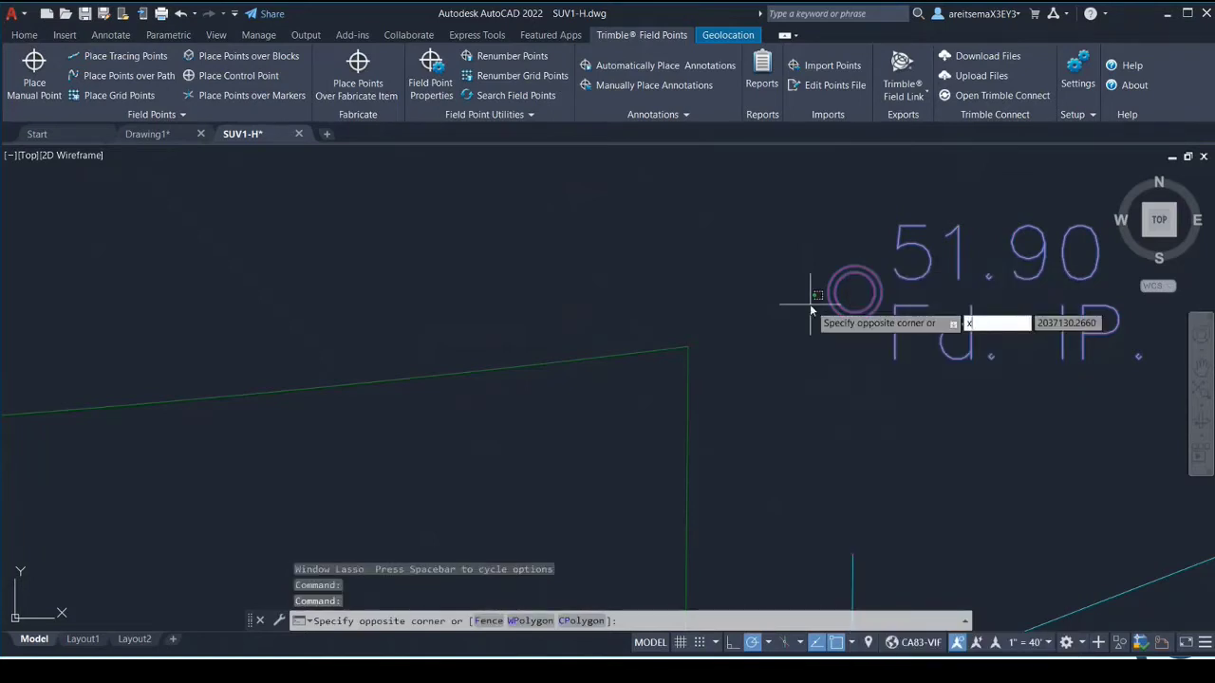
{"action": "key", "text": "BackSpace"}
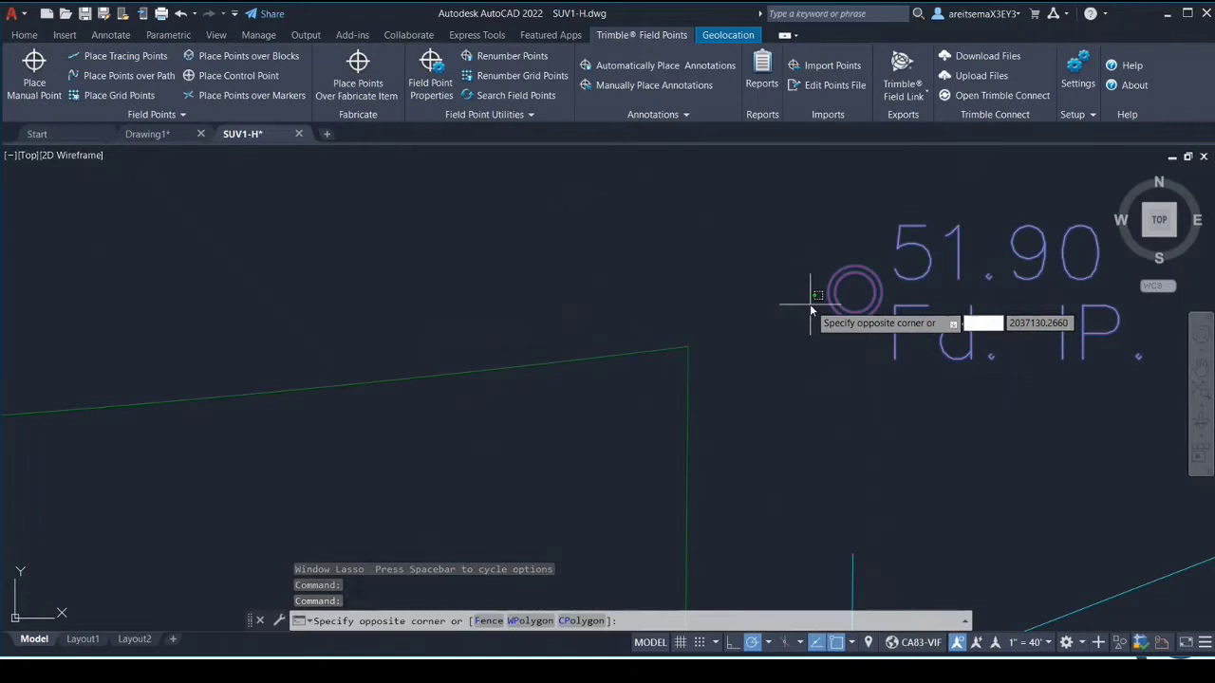
{"action": "key", "text": "Escape"}
{"action": "key", "text": "Escape"}
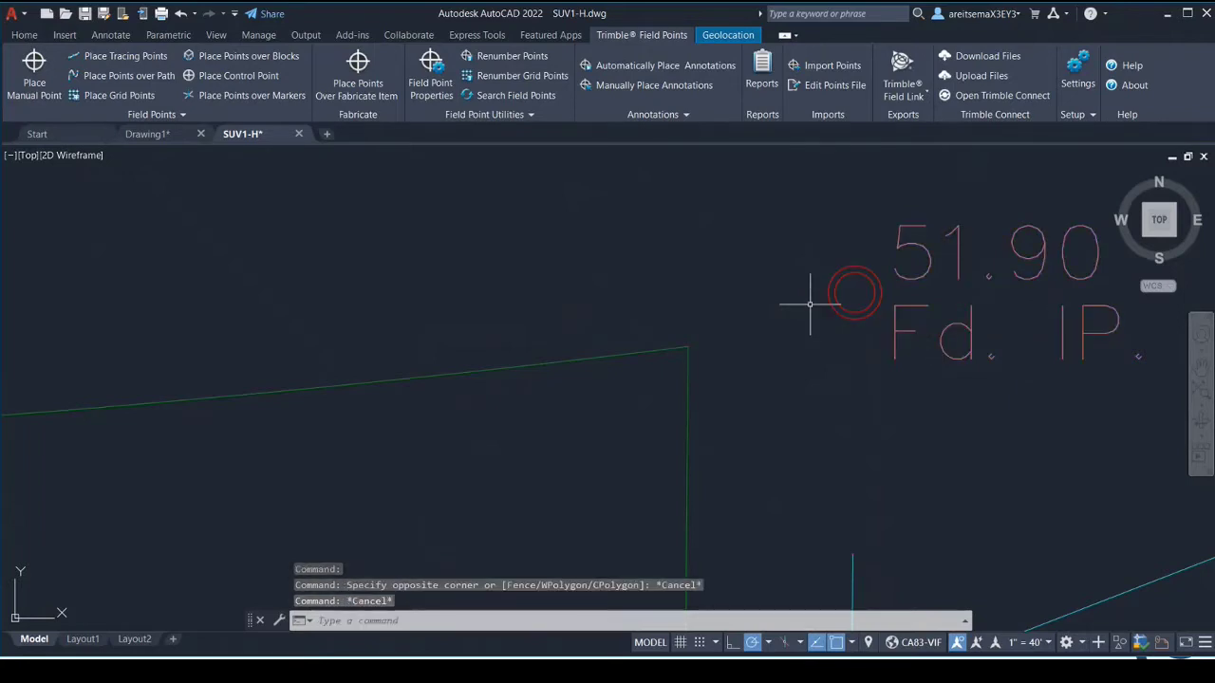
Try the EXTEND command on the 51.90 point marker, then end it.
{"action": "type", "text": "ex"}
{"action": "key", "text": "Return"}
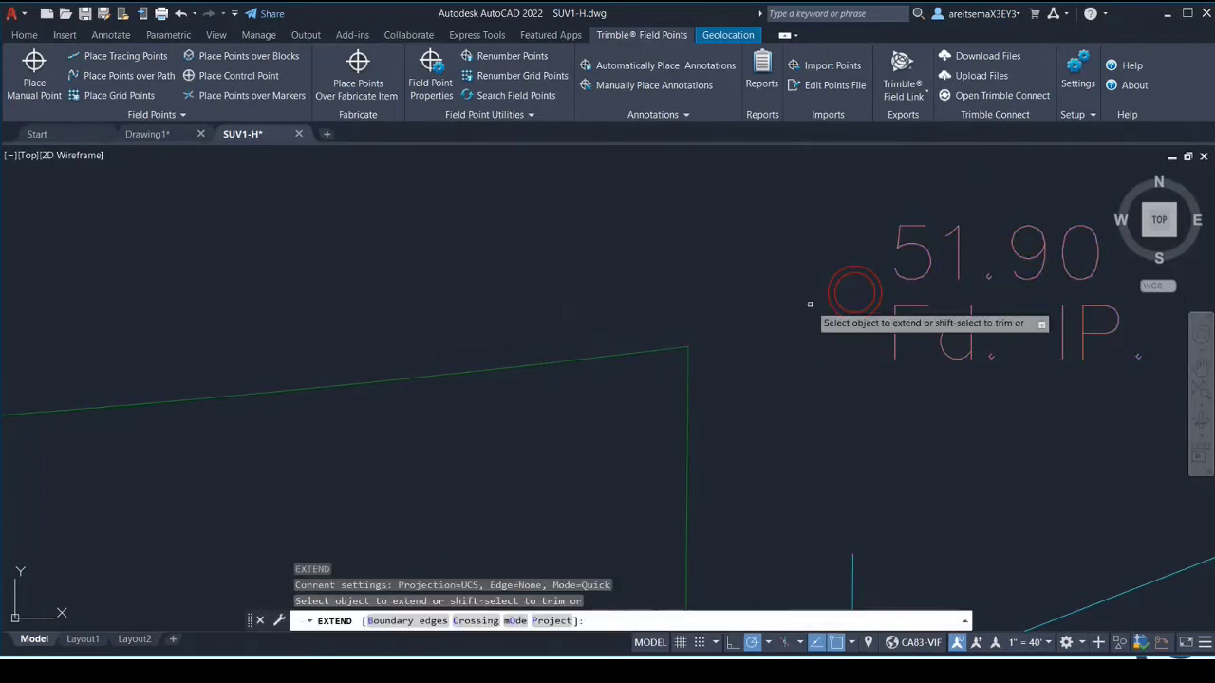
{"action": "left_click", "coordinate": [837, 302]}
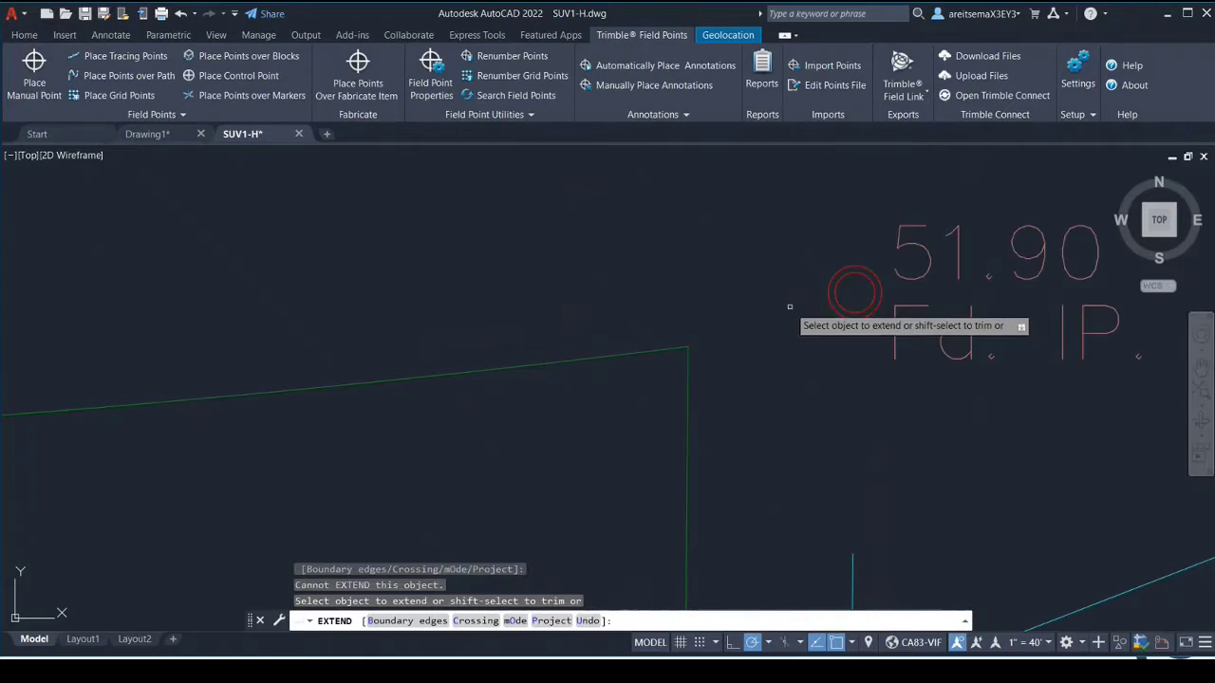
{"action": "right_click", "coordinate": [791, 310]}
{"action": "left_click", "coordinate": [822, 317]}
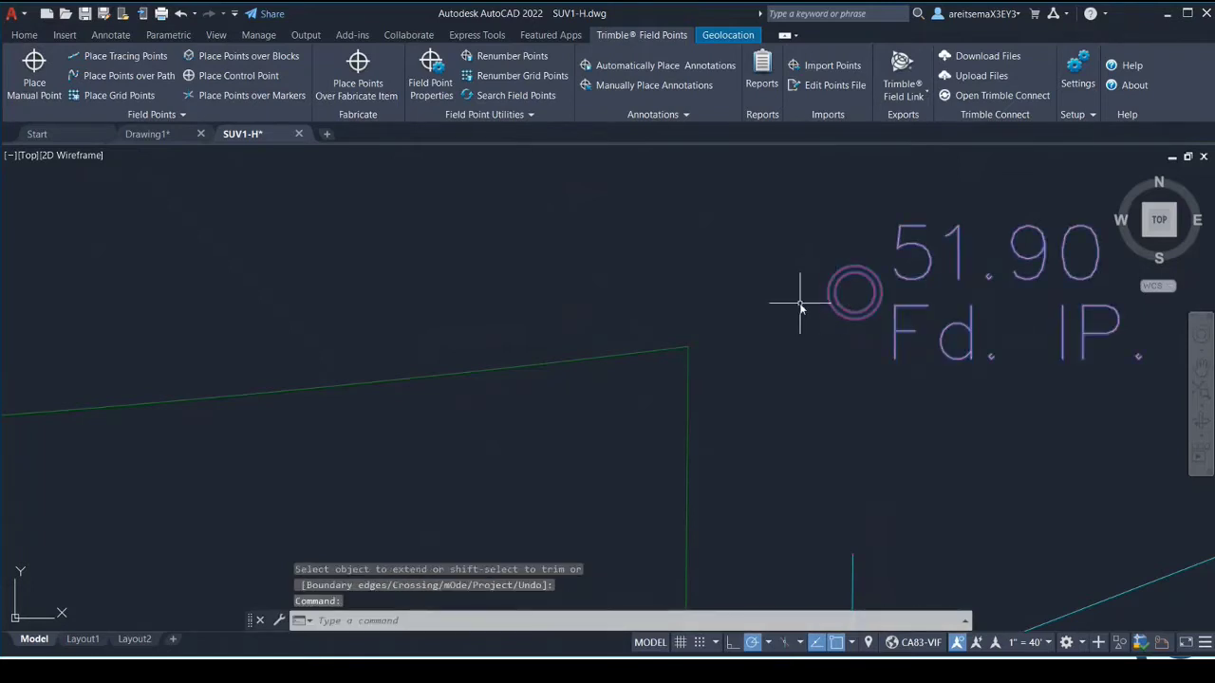
Explode the 51.90 point symbol with X into a separate red circle and text.
{"action": "type", "text": "x"}
{"action": "key", "text": "Return"}
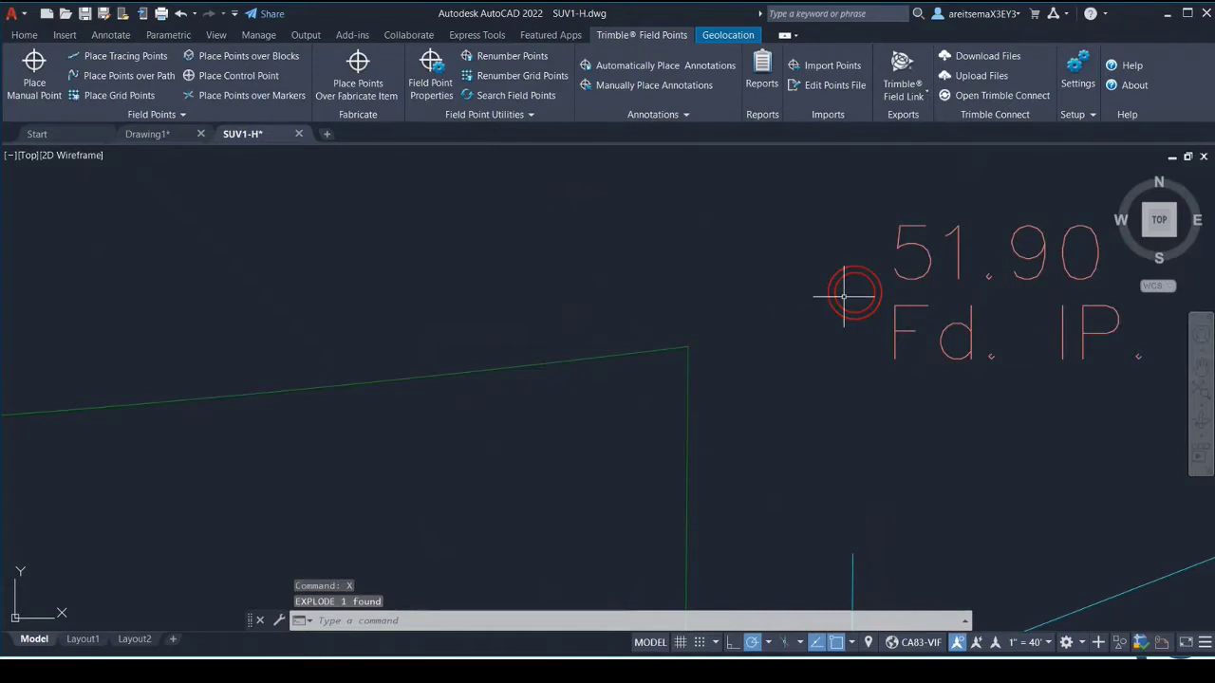
{"action": "left_click", "coordinate": [830, 298]}
{"action": "left_click", "coordinate": [792, 309]}
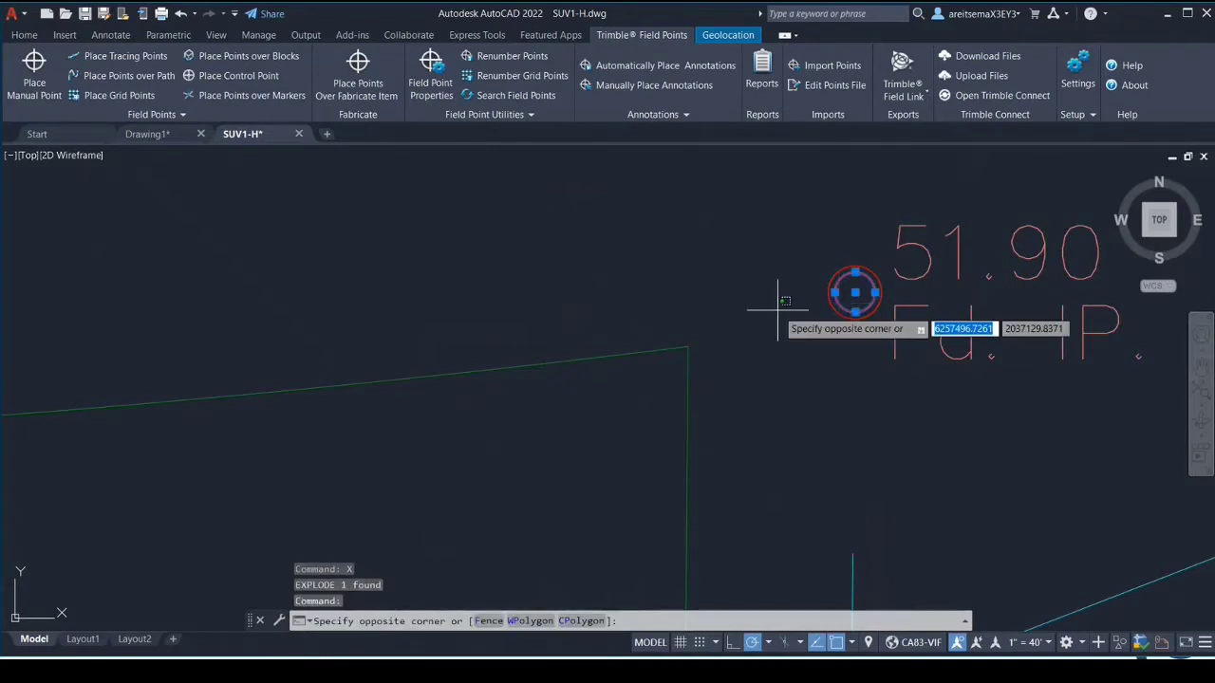
{"action": "key", "text": "Escape"}
{"action": "key", "text": "Escape"}
Place manual FD. IP point number 51 on layer ByLayer with automatic annotations.
{"action": "left_click", "coordinate": [54, 71]}
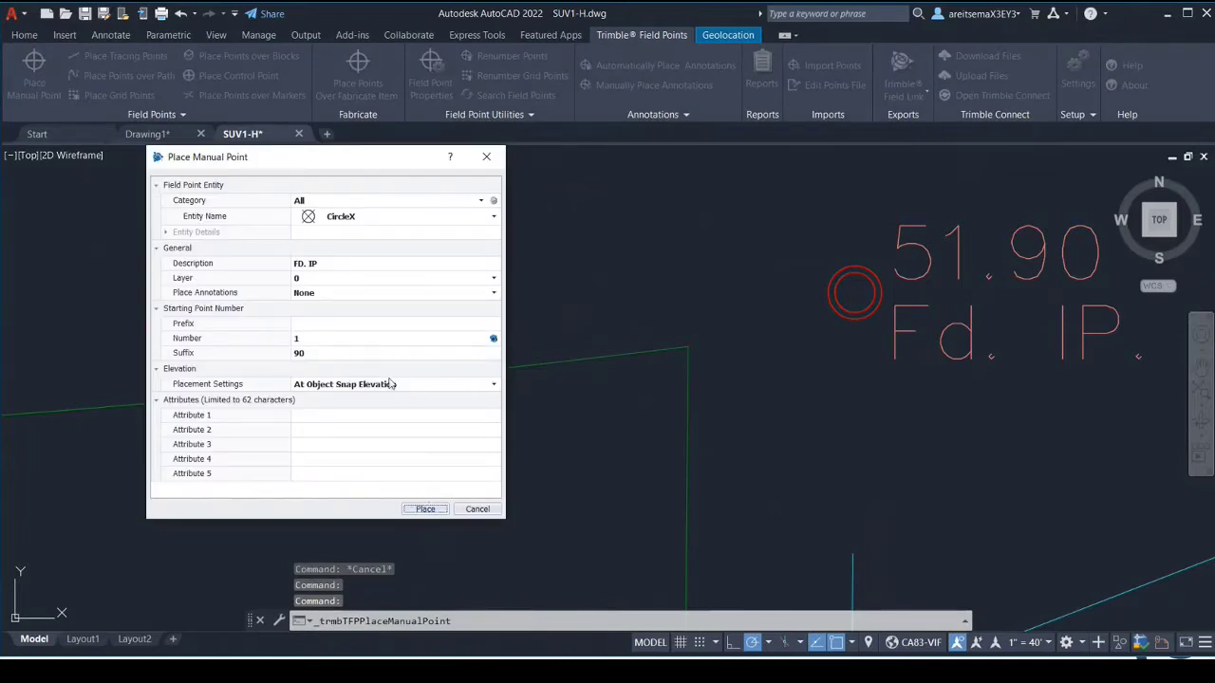
{"action": "left_click", "coordinate": [339, 340]}
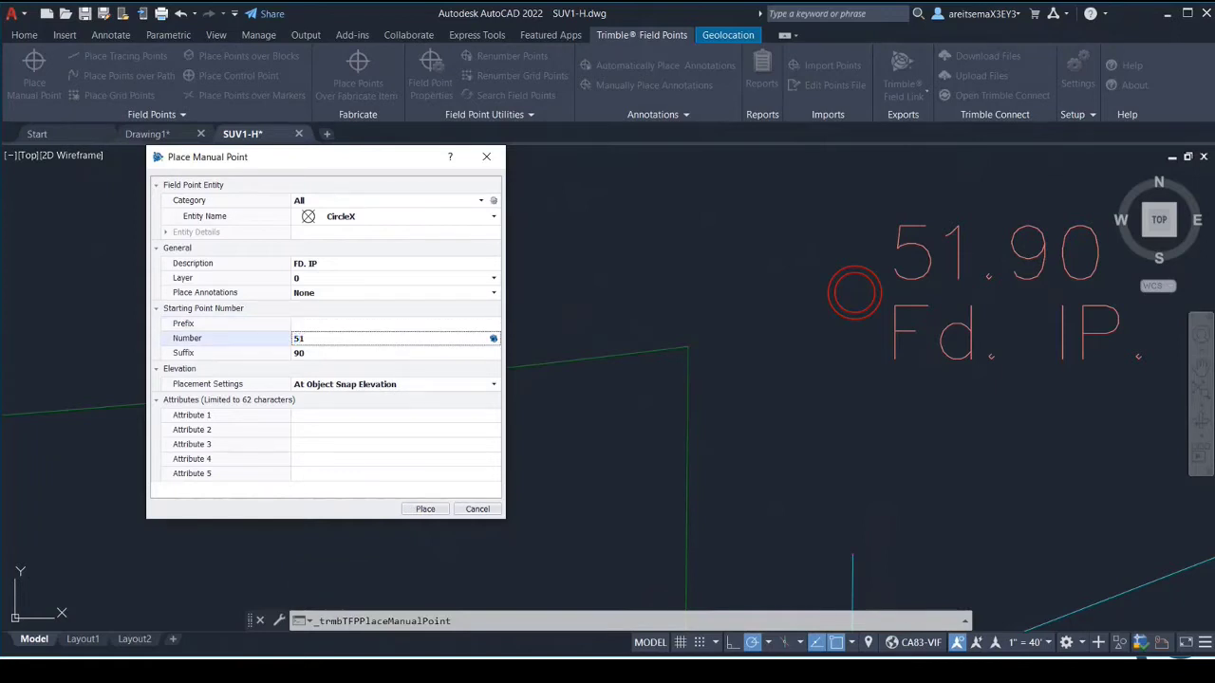
{"action": "left_click", "coordinate": [314, 281]}
{"action": "left_click", "coordinate": [316, 281]}
{"action": "left_click", "coordinate": [320, 289]}
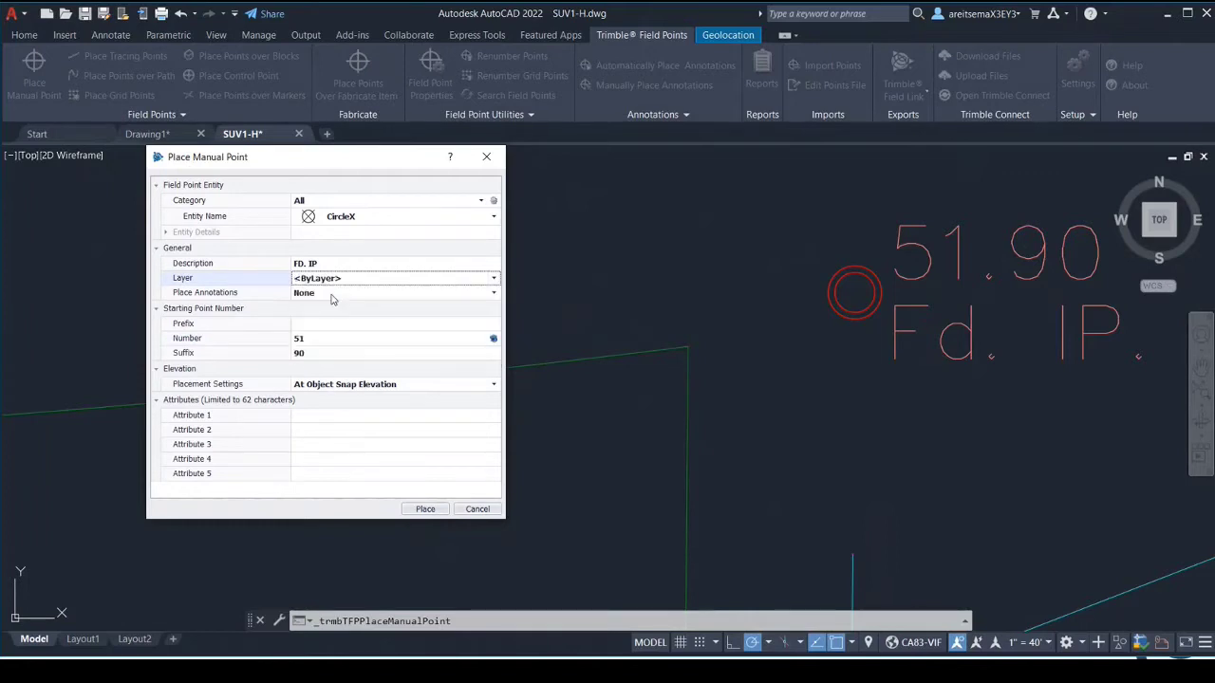
{"action": "left_click", "coordinate": [335, 295]}
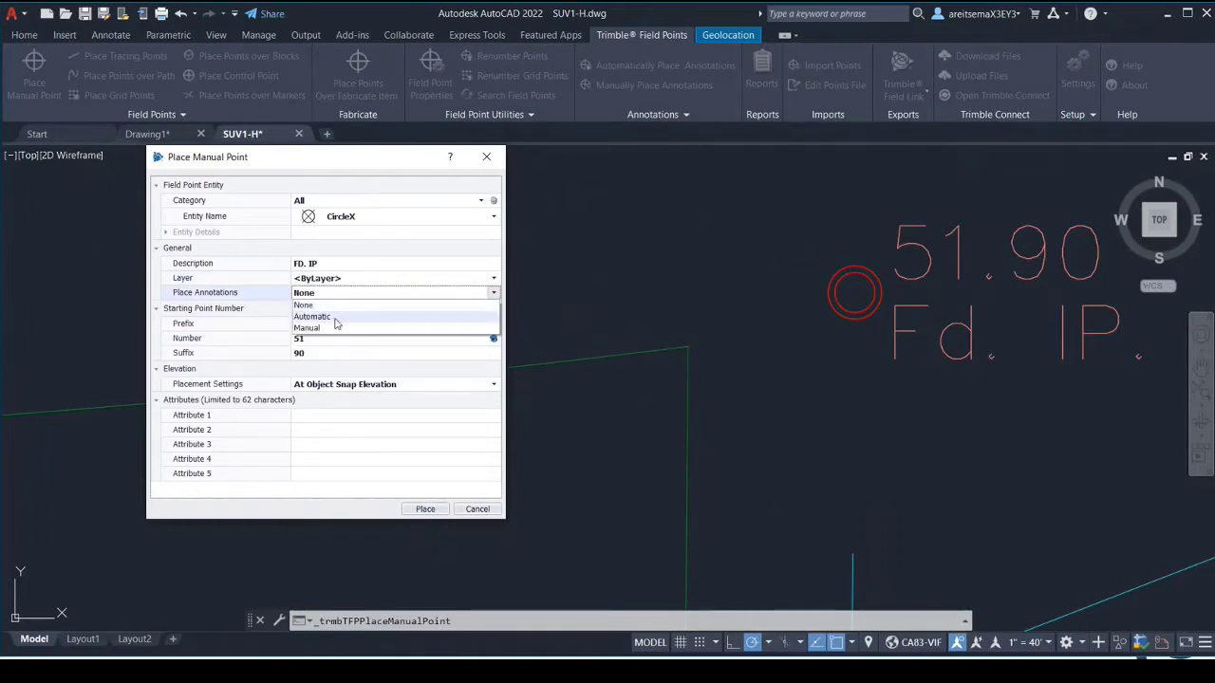
{"action": "left_click", "coordinate": [337, 316]}
{"action": "left_click", "coordinate": [423, 509]}
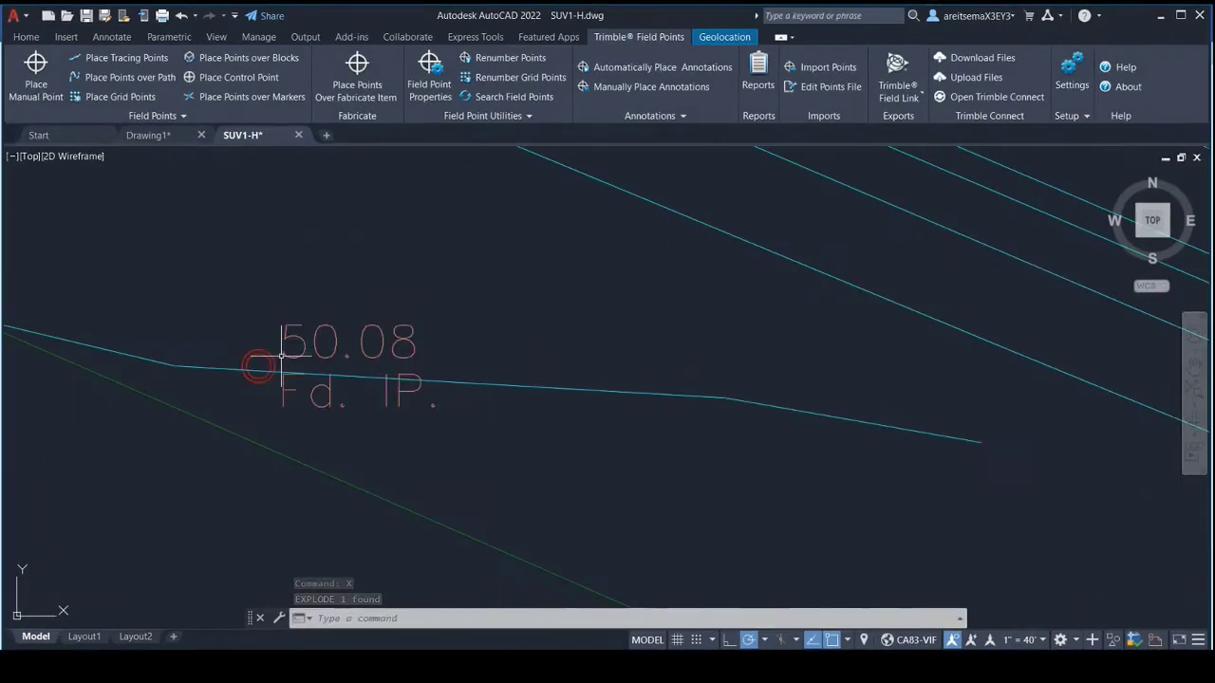
Select the 50.08 point and all similar point blocks with Select Similar.
{"action": "left_click", "coordinate": [281, 357]}
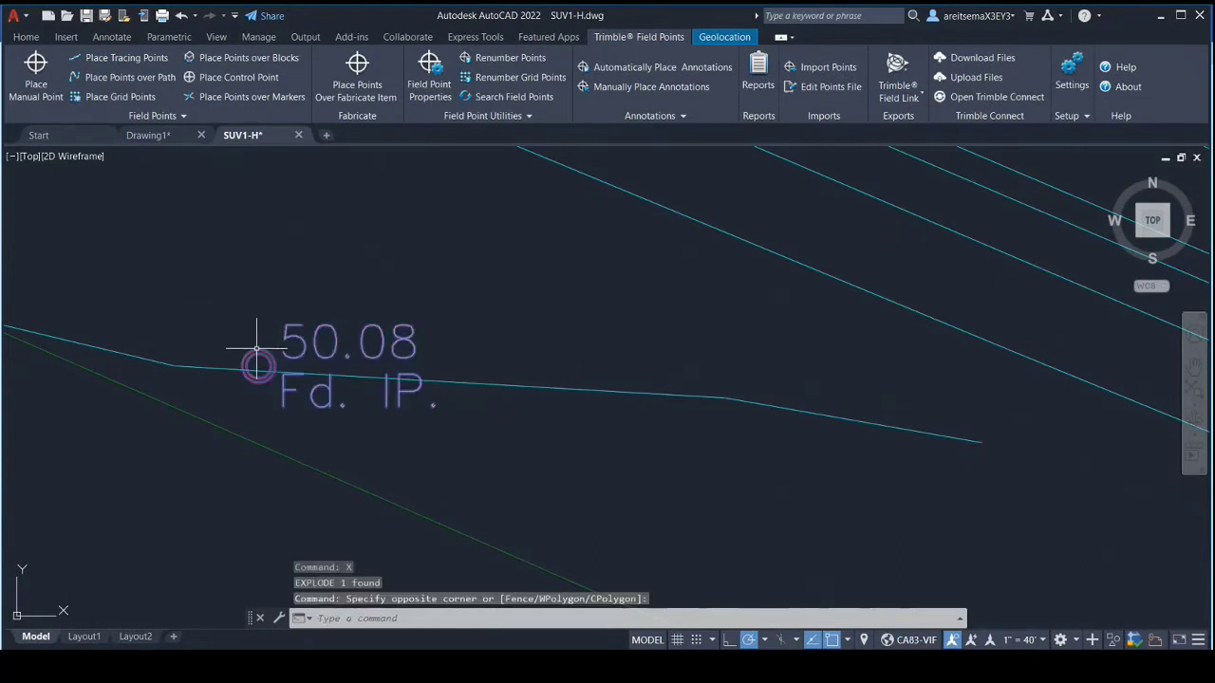
{"action": "right_click", "coordinate": [317, 325]}
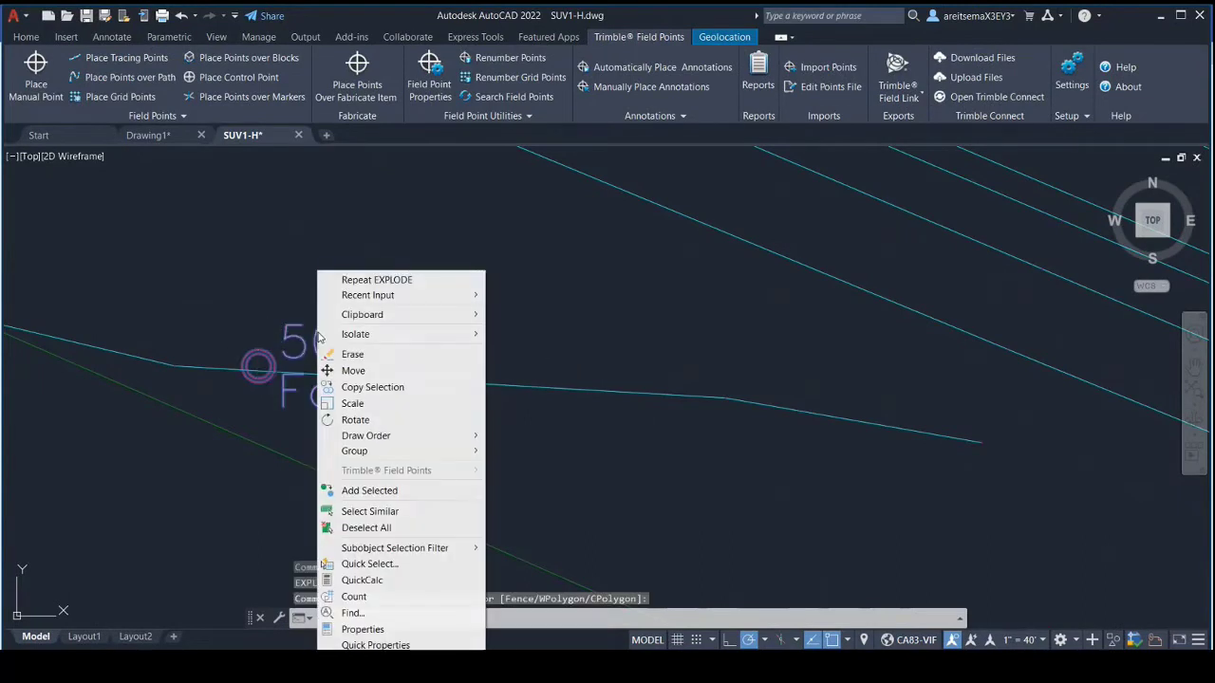
{"action": "left_click", "coordinate": [379, 512]}
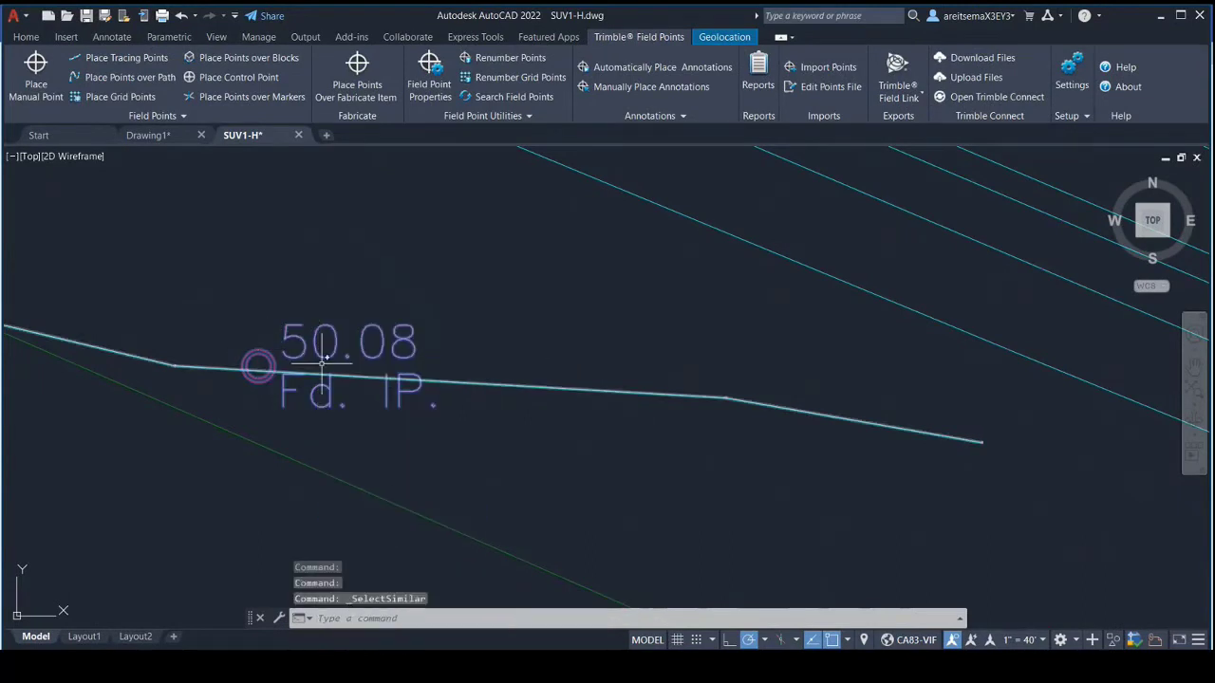
Explode all 508 selected point symbols with X, including 55.72 Fd. IP.
{"action": "scroll", "coordinate": [285, 356], "scroll_direction": "down", "scroll_amount": 6}
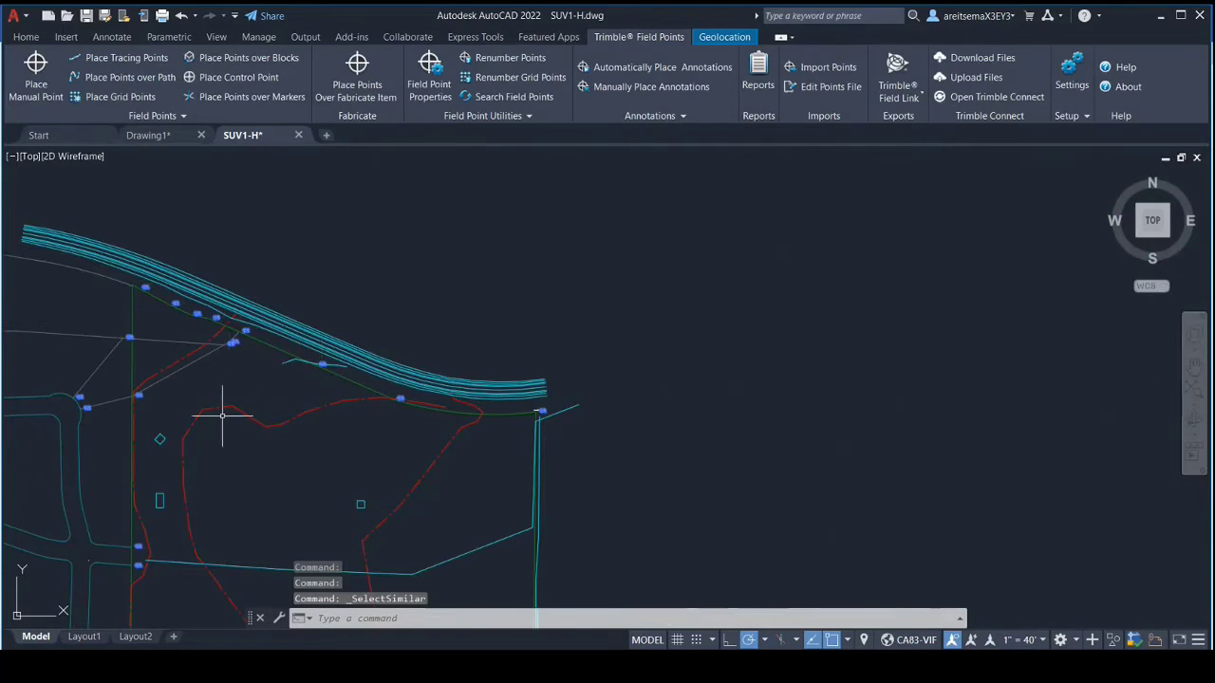
{"action": "scroll", "coordinate": [222, 412], "scroll_direction": "up", "scroll_amount": 10}
{"action": "middle_click_drag", "start_coordinate": [31, 269], "coordinate": [274, 357]}
{"action": "scroll", "coordinate": [266, 299], "scroll_direction": "up", "scroll_amount": 4}
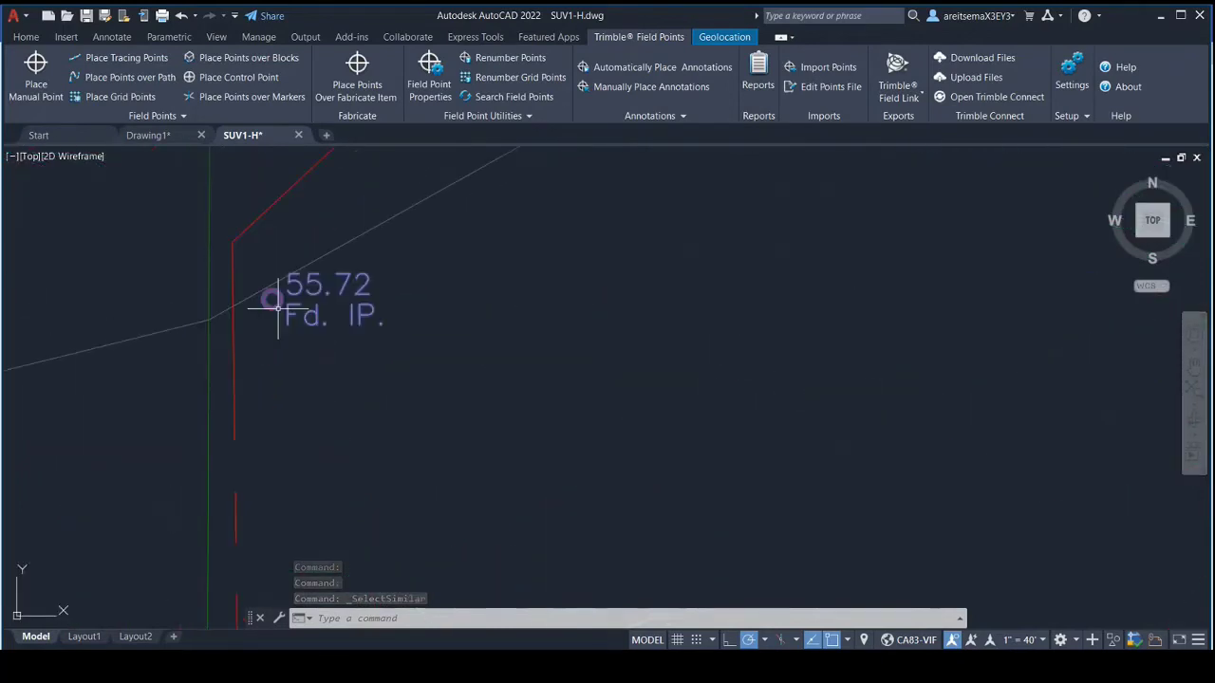
{"action": "scroll", "coordinate": [266, 299], "scroll_direction": "down", "scroll_amount": 2}
{"action": "type", "text": "x"}
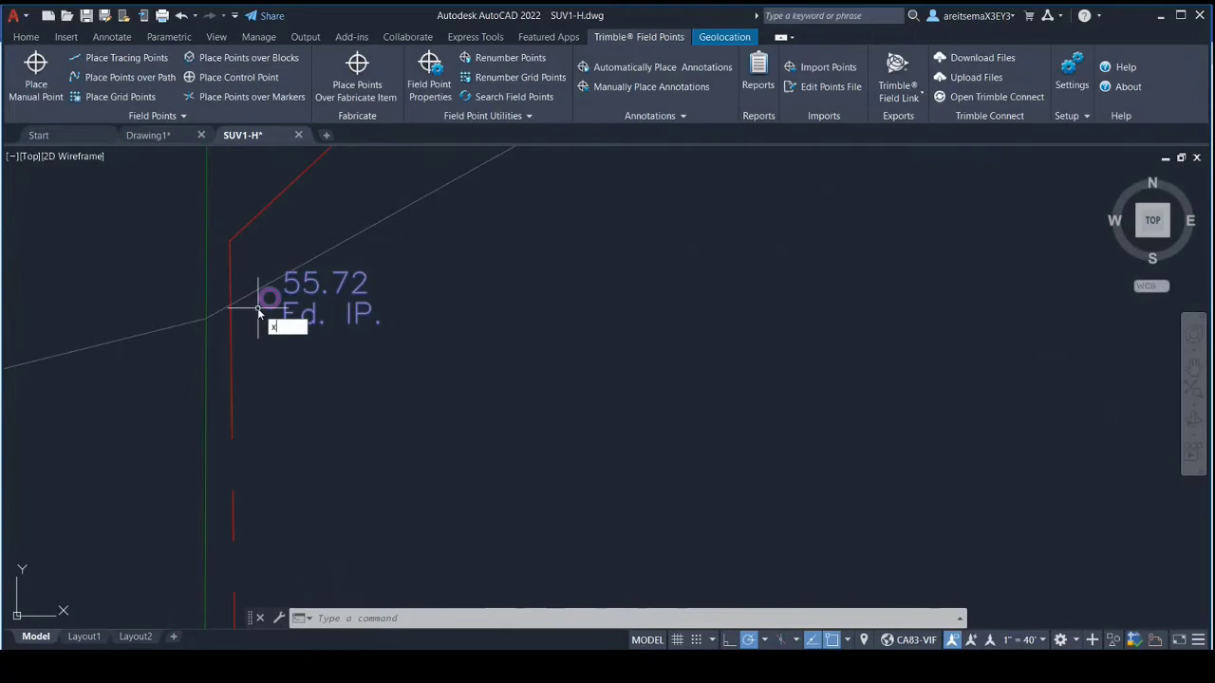
{"action": "key", "text": "Return"}
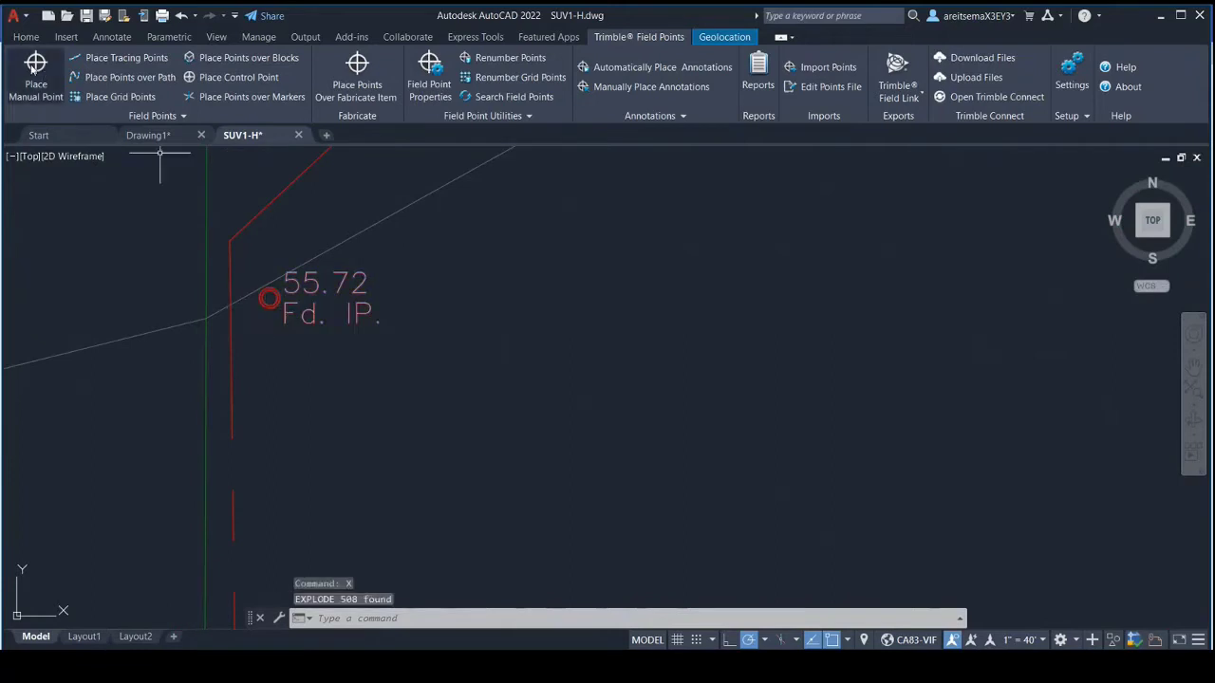
Place manual field point 5572 (number 55, suffix 72) on the 55.72 Fd. IP. circle.
{"action": "left_click", "coordinate": [35, 68]}
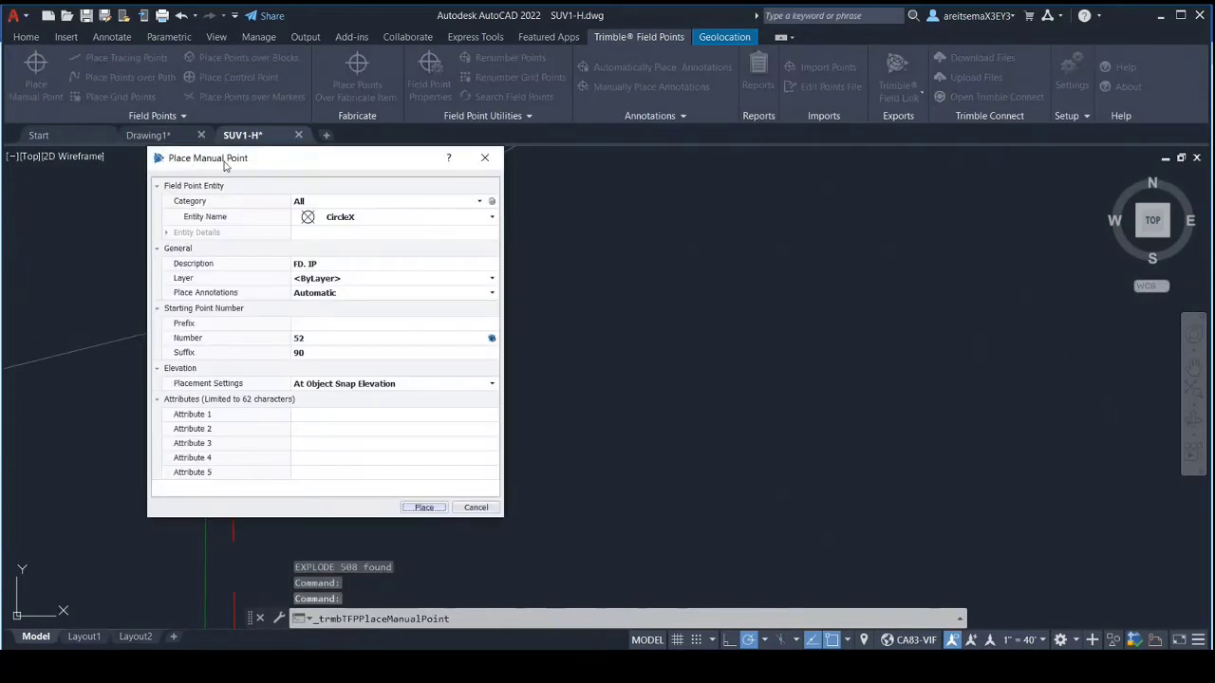
{"action": "left_click_drag", "start_coordinate": [226, 164], "coordinate": [736, 169]}
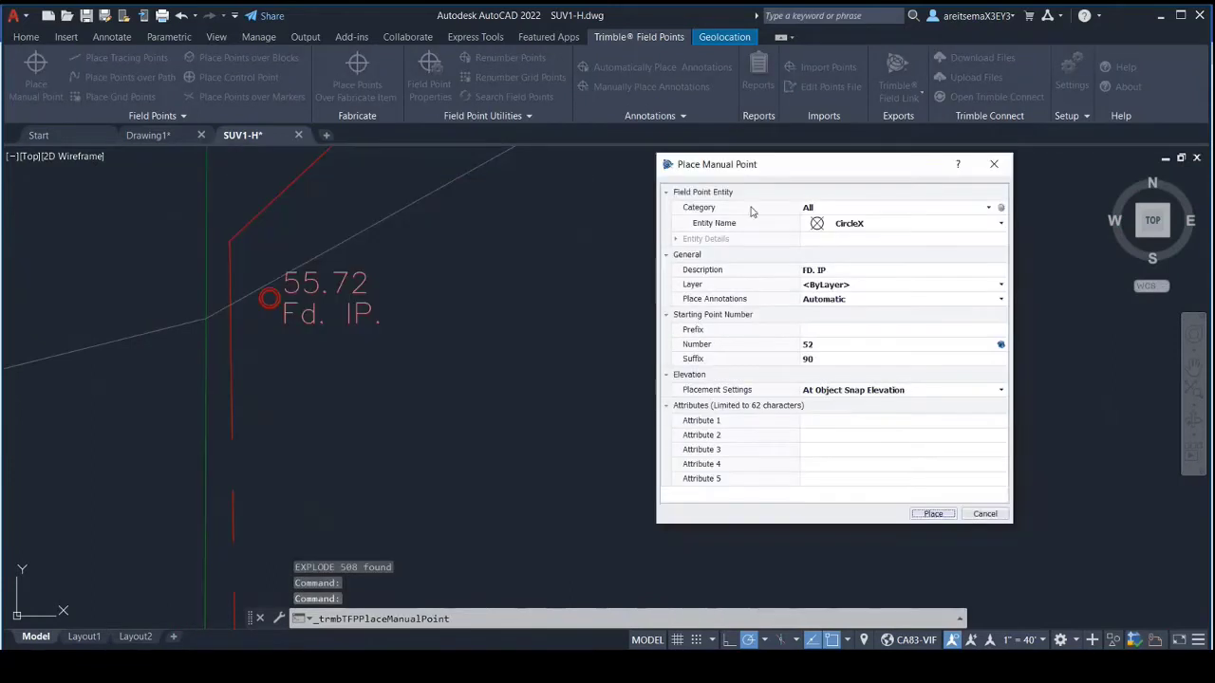
{"action": "left_click", "coordinate": [818, 347]}
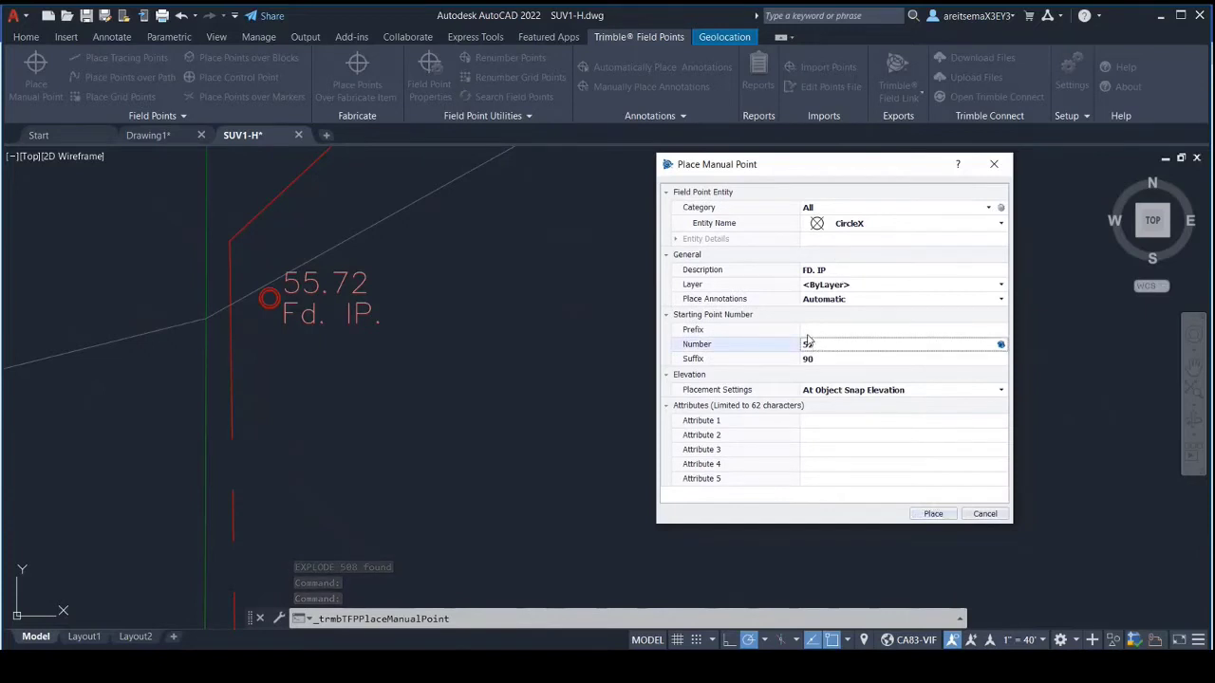
{"action": "type", "text": "55"}
{"action": "left_click", "coordinate": [832, 361]}
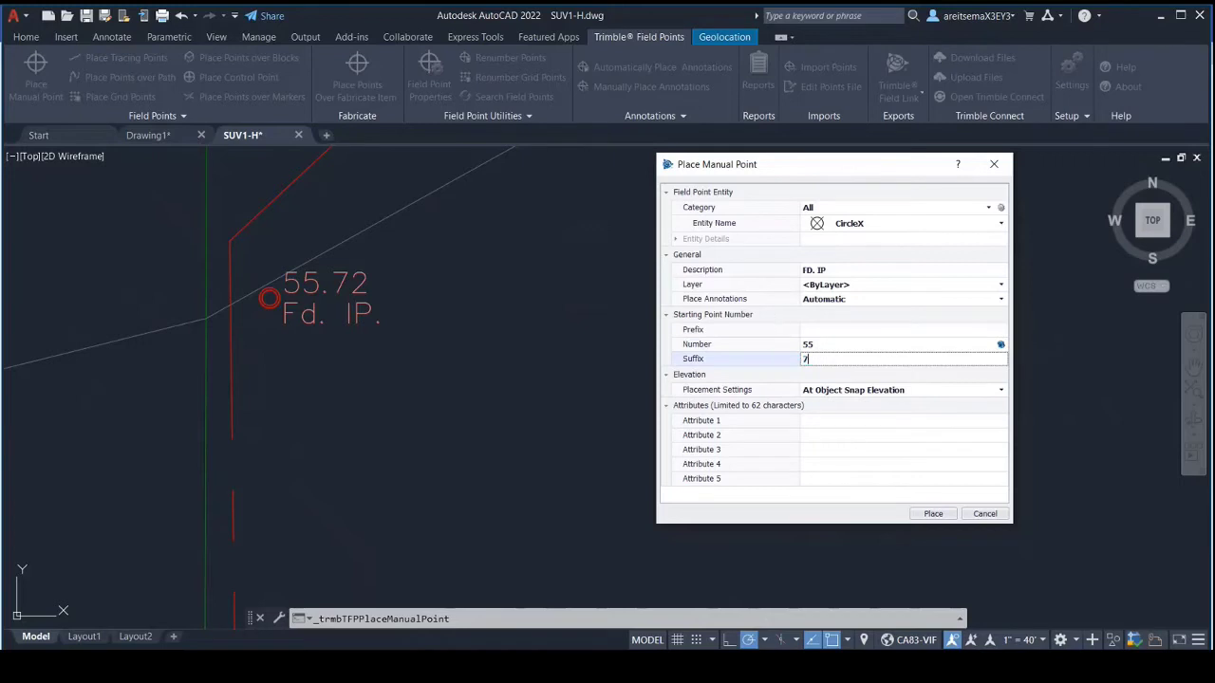
{"action": "left_click", "coordinate": [933, 514]}
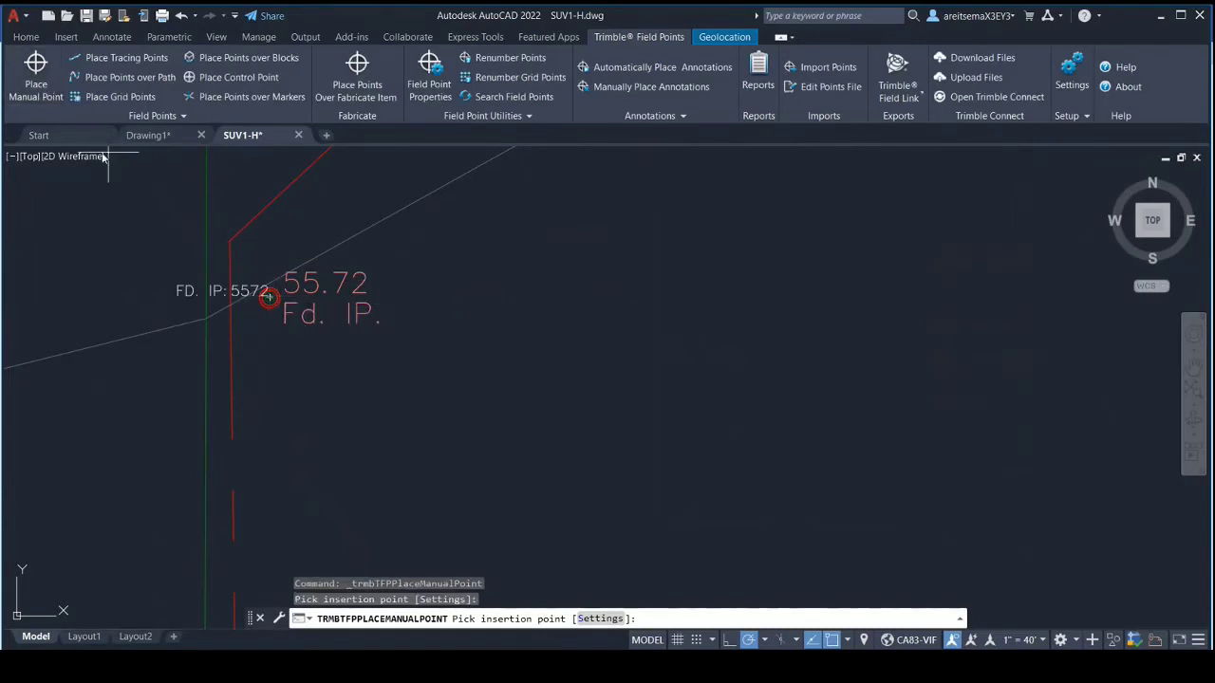
{"action": "right_click", "coordinate": [416, 302]}
Cancel the previous placement and zoom to the 51.31 point.
{"action": "left_click", "coordinate": [453, 328]}
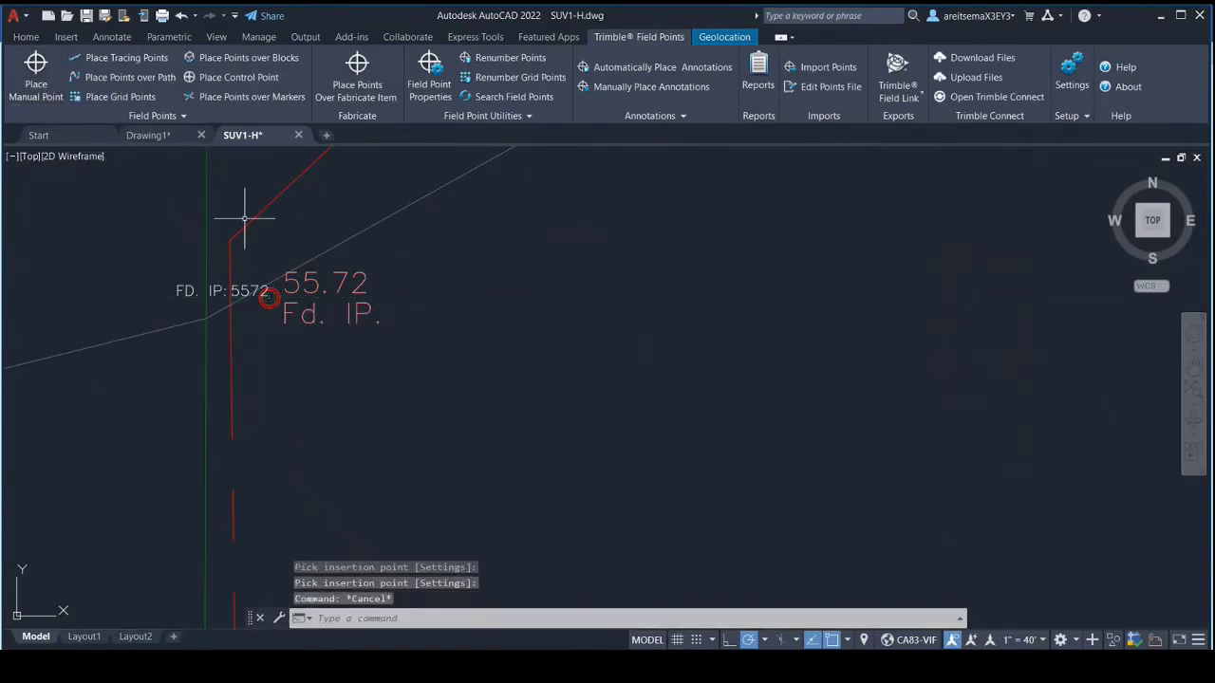
{"action": "scroll", "coordinate": [437, 364], "scroll_direction": "down", "scroll_amount": 4}
{"action": "scroll", "coordinate": [437, 363], "scroll_direction": "down", "scroll_amount": 4}
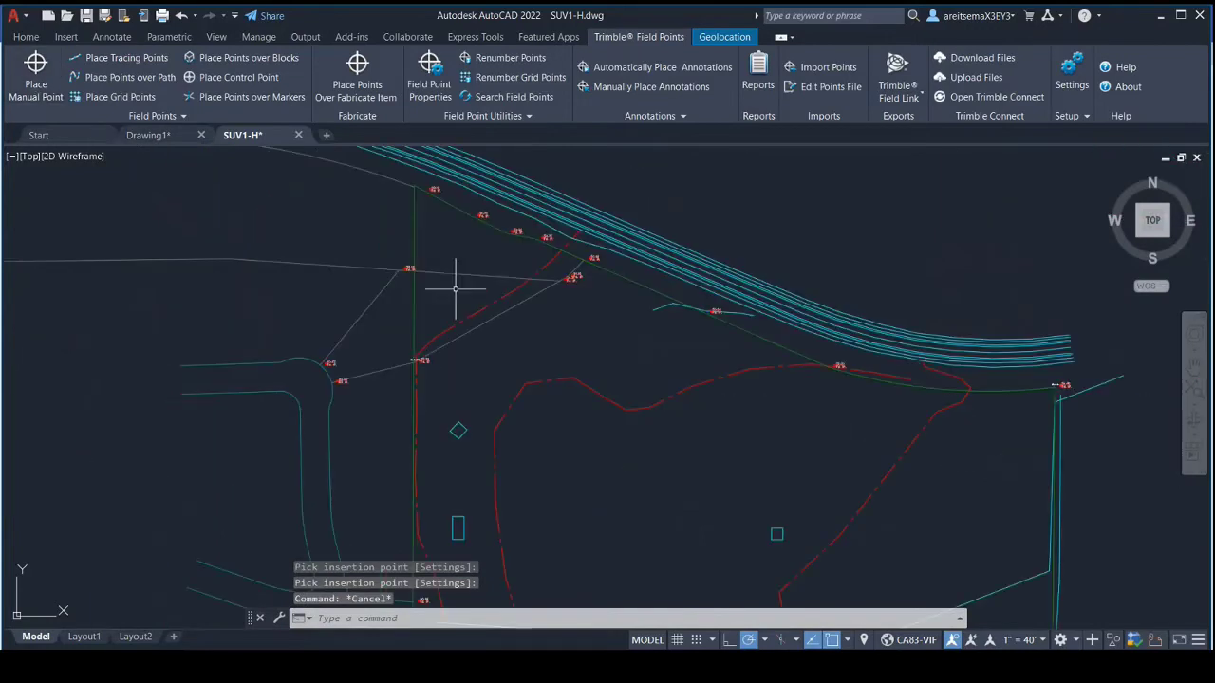
{"action": "scroll", "coordinate": [456, 290], "scroll_direction": "up", "scroll_amount": 8}
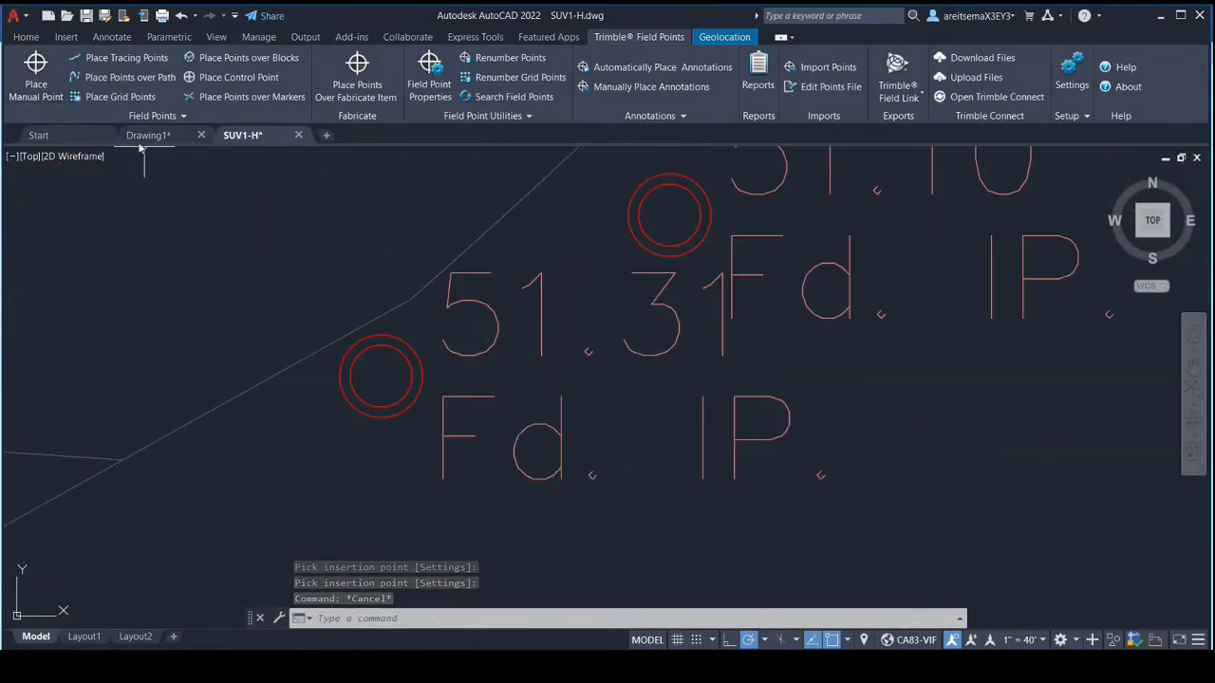
Place field points 5131 and 5110 on the 51.31 and 51.10 Fd. IP. circles.
{"action": "left_click", "coordinate": [36, 76]}
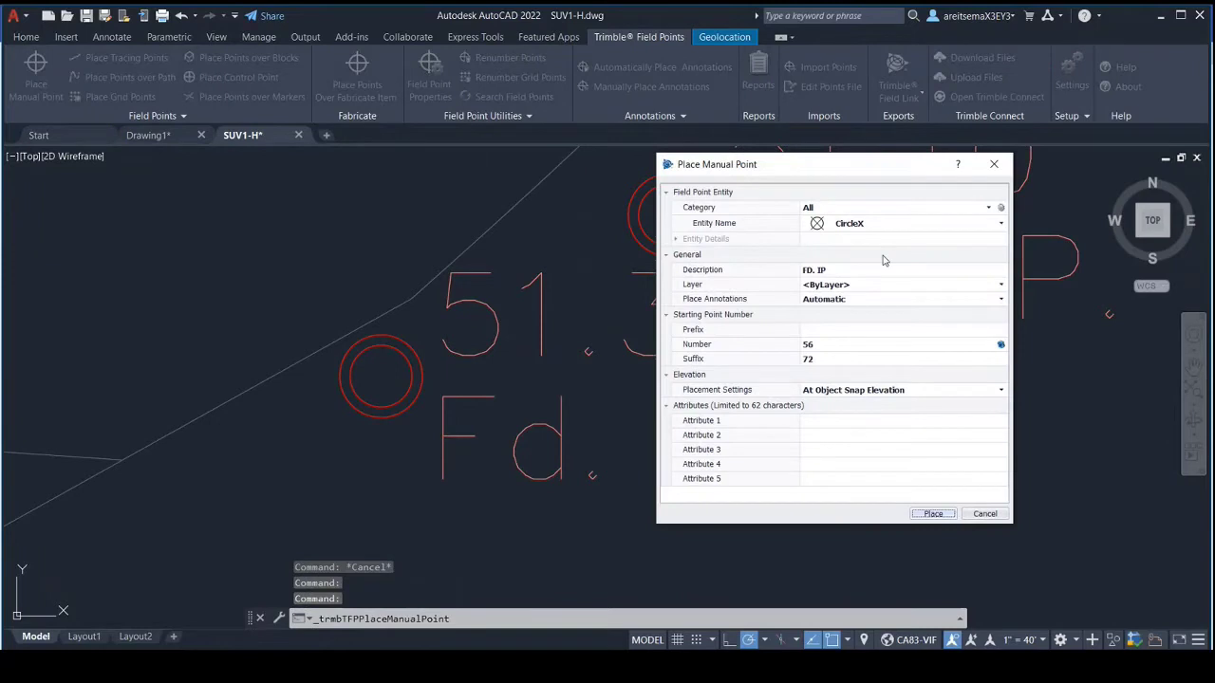
{"action": "left_click", "coordinate": [827, 348]}
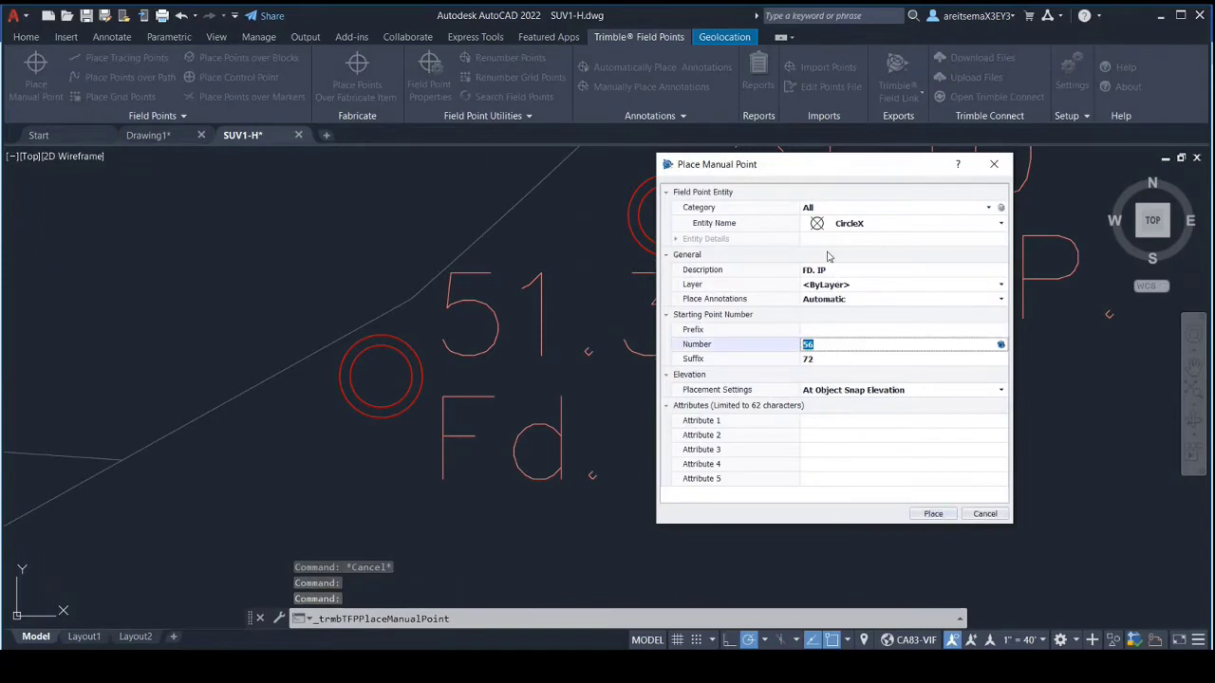
{"action": "left_click_drag", "start_coordinate": [787, 165], "coordinate": [929, 126]}
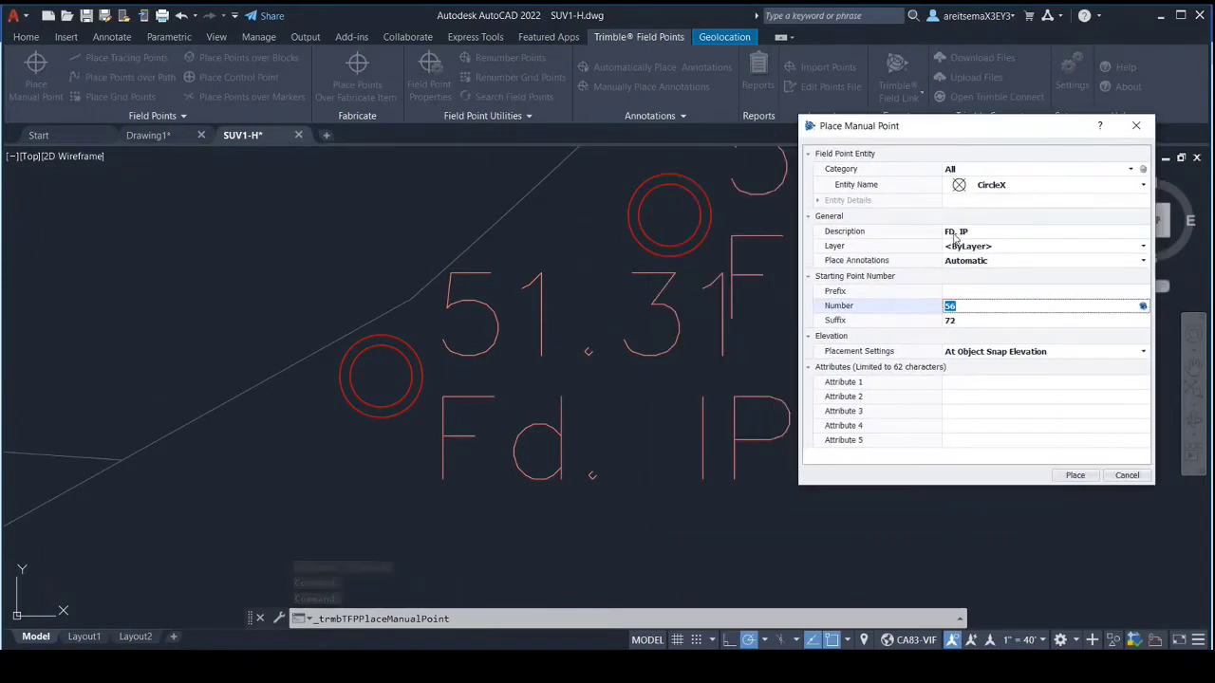
{"action": "type", "text": "51"}
{"action": "key", "text": "Tab"}
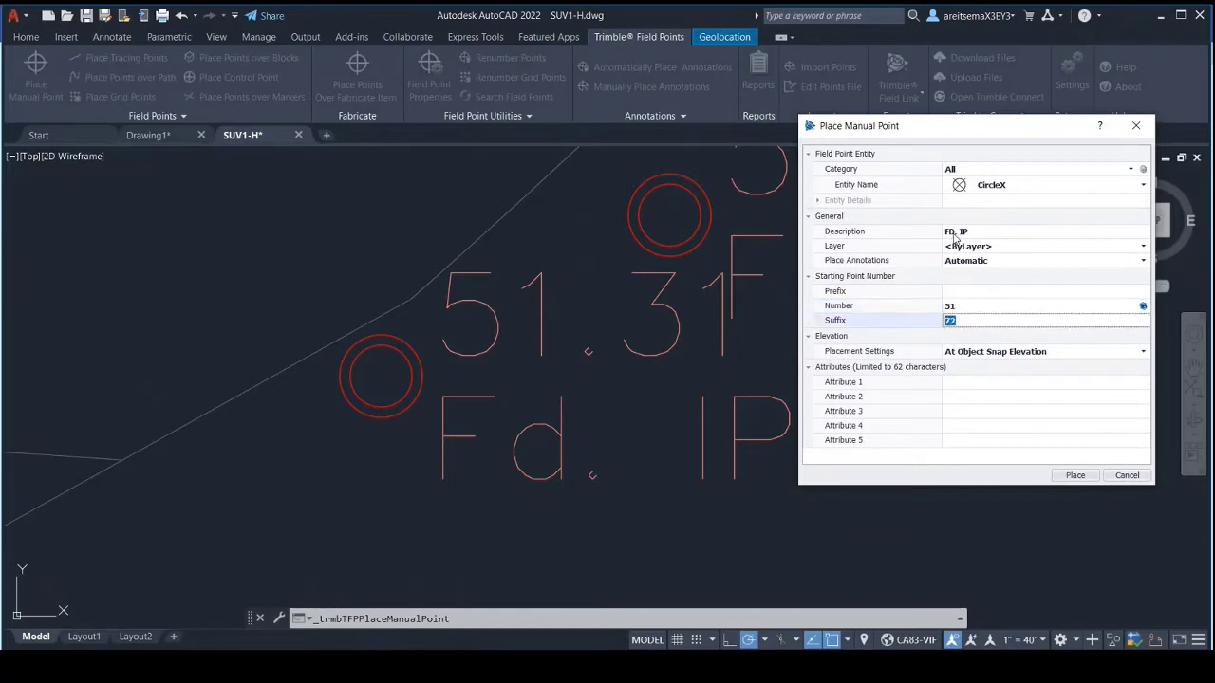
{"action": "left_click", "coordinate": [1077, 476]}
{"action": "right_click", "coordinate": [690, 264]}
{"action": "left_click", "coordinate": [719, 271]}
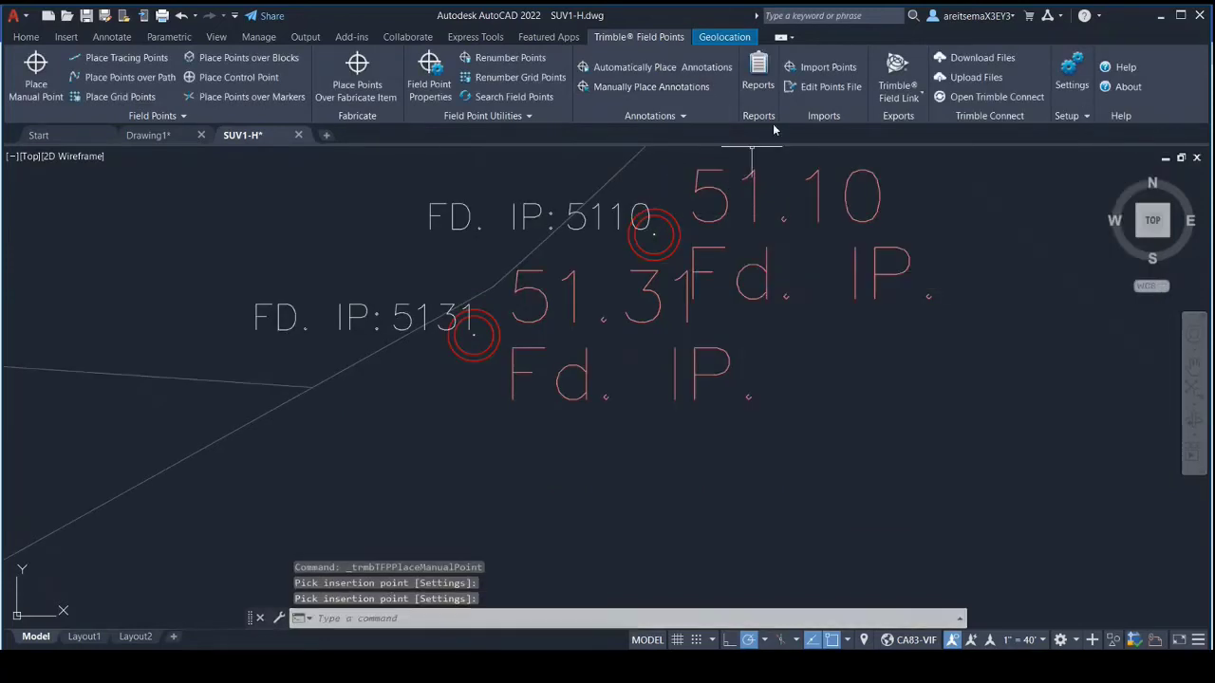
Set up a Trimble Field Link export of all 4 field points with Include All Points checked.
{"action": "left_click", "coordinate": [900, 91]}
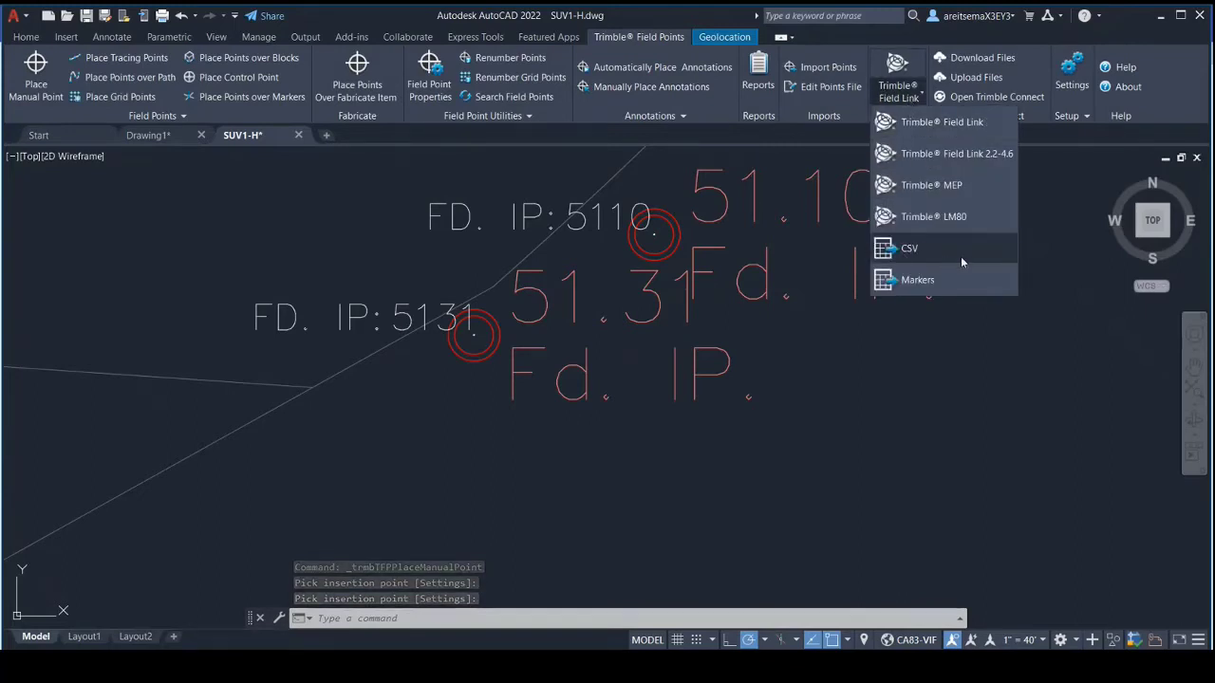
{"action": "left_click", "coordinate": [957, 124]}
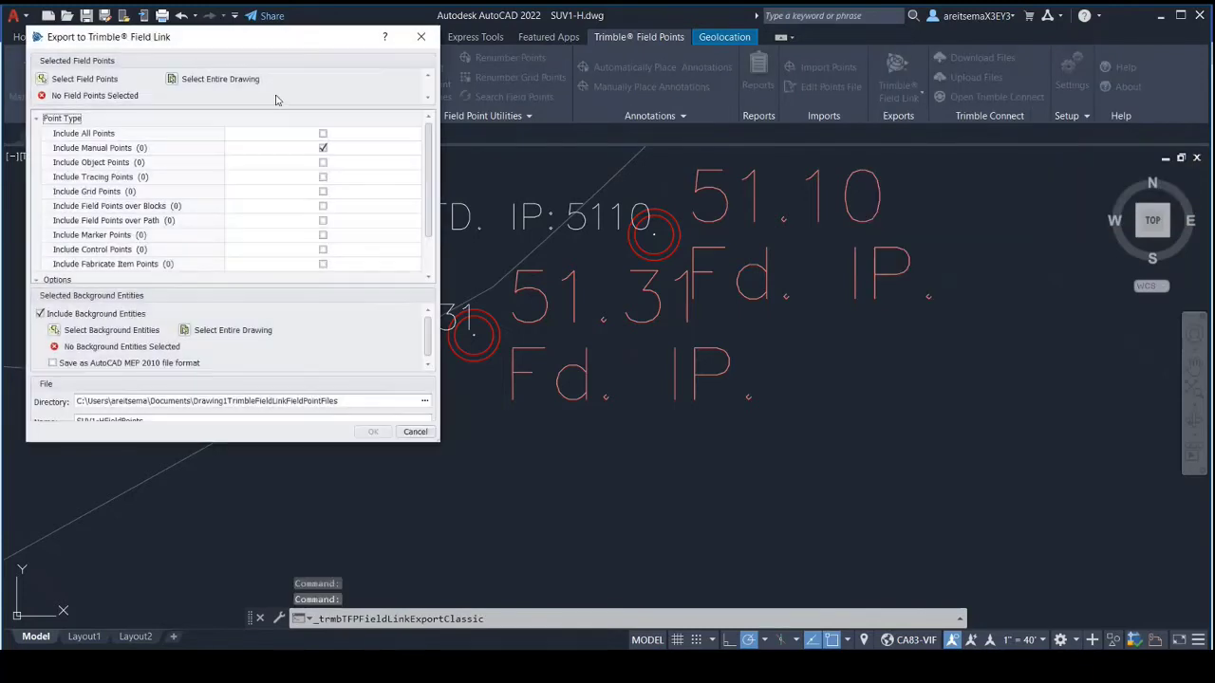
{"action": "left_click", "coordinate": [171, 81]}
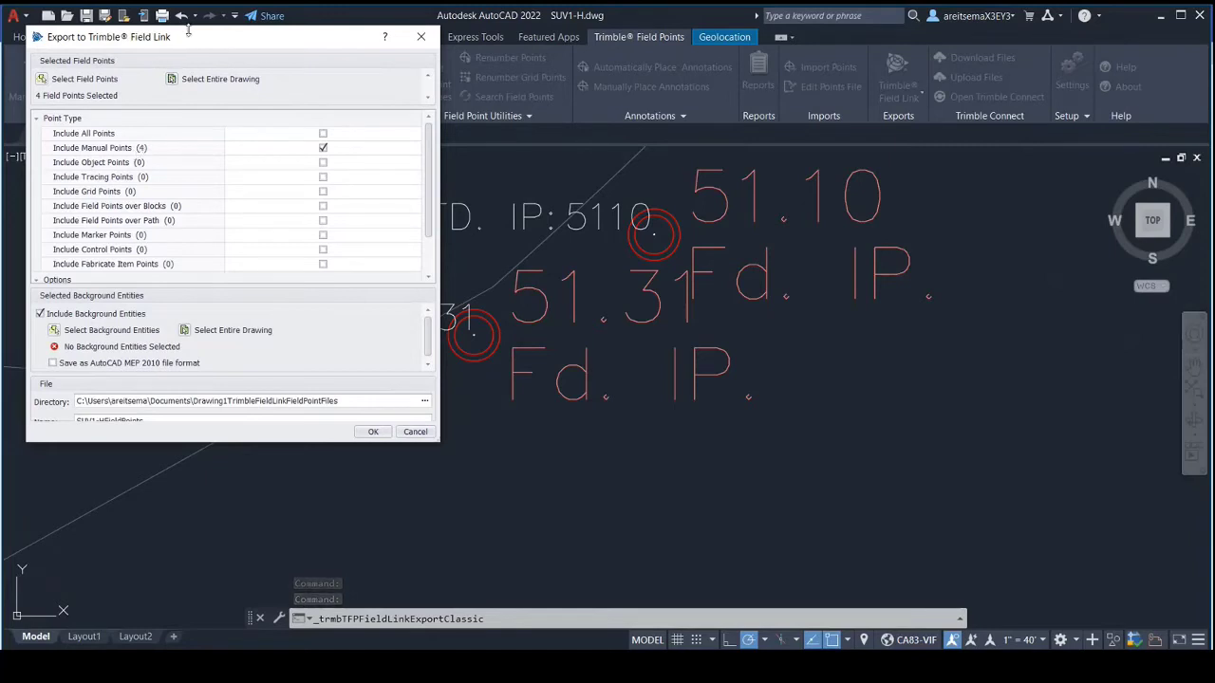
{"action": "left_click_drag", "start_coordinate": [197, 42], "coordinate": [610, 68]}
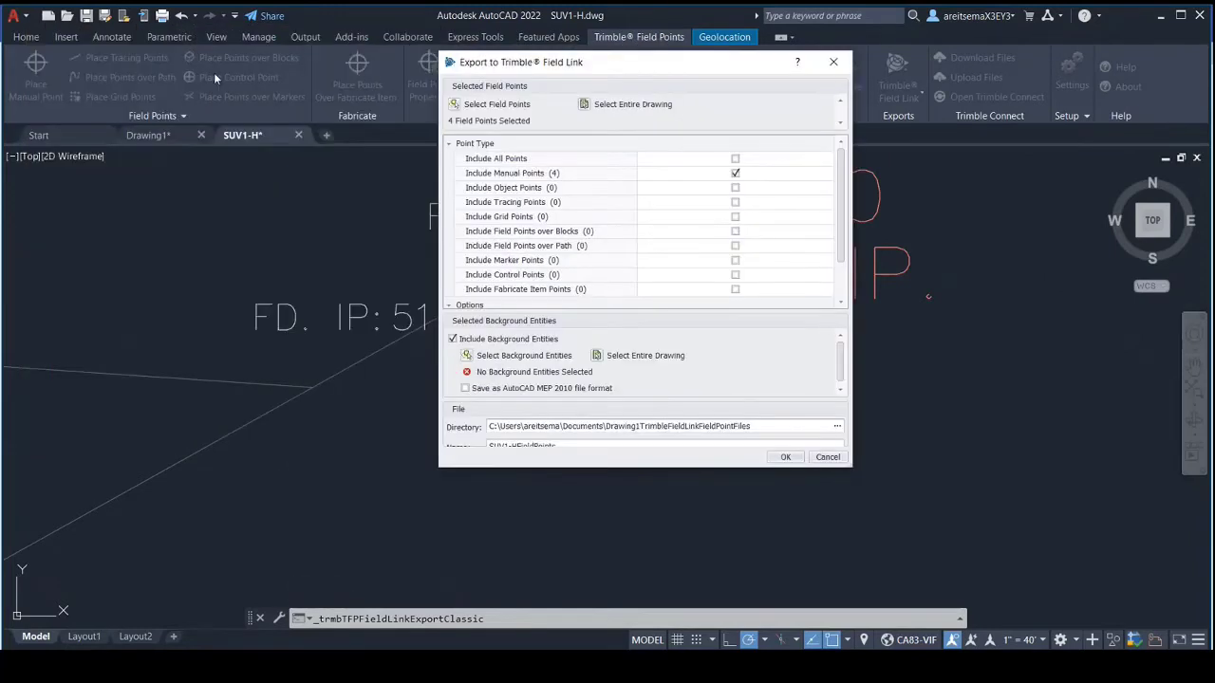
{"action": "left_click", "coordinate": [735, 159]}
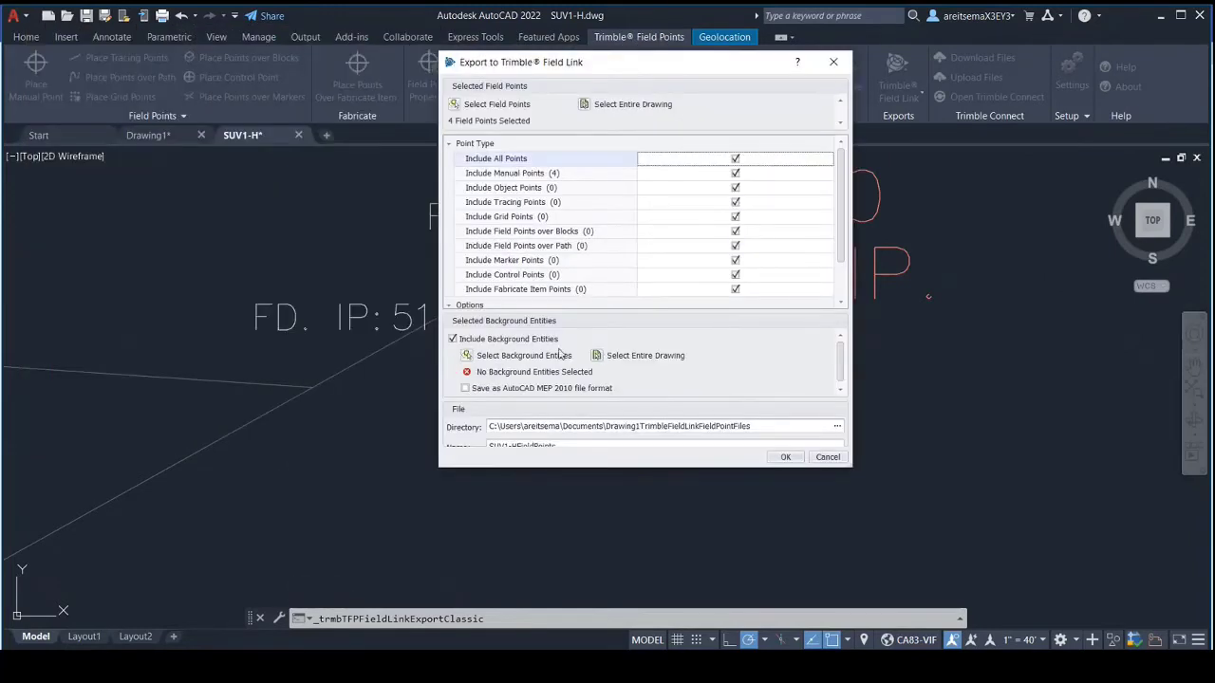
Window-select the whole drawing as the export's 149 background entities.
{"action": "left_click", "coordinate": [469, 357]}
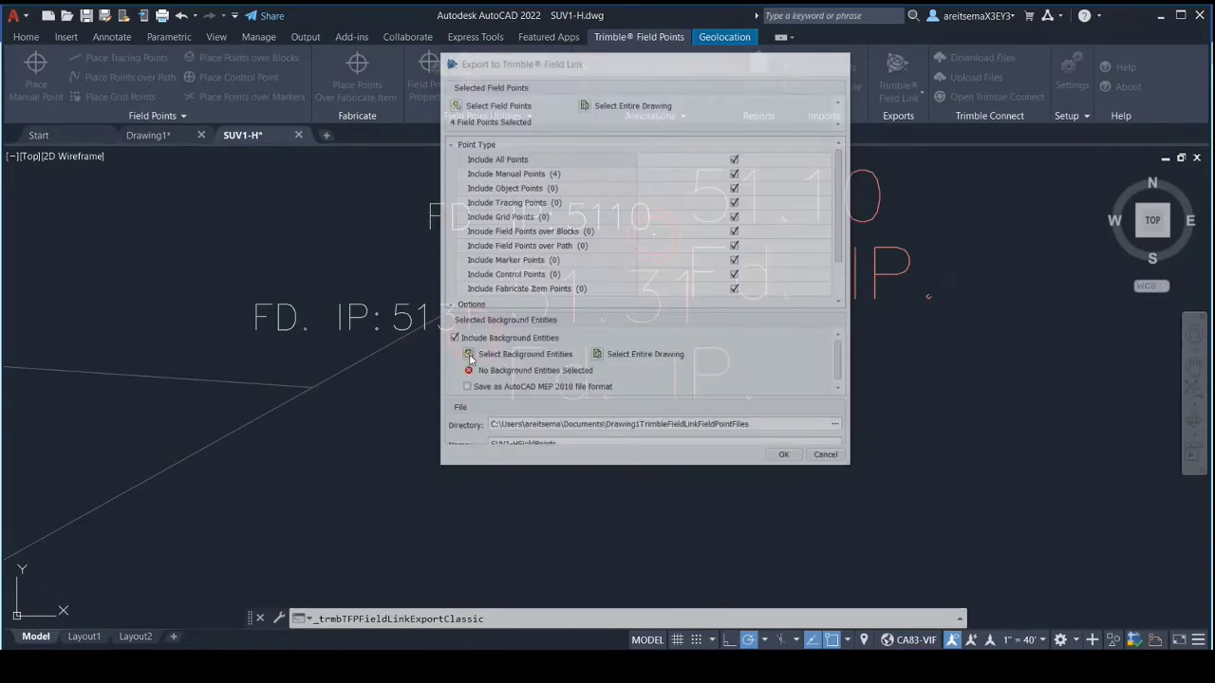
{"action": "scroll", "coordinate": [516, 284], "scroll_direction": "down", "scroll_amount": 6}
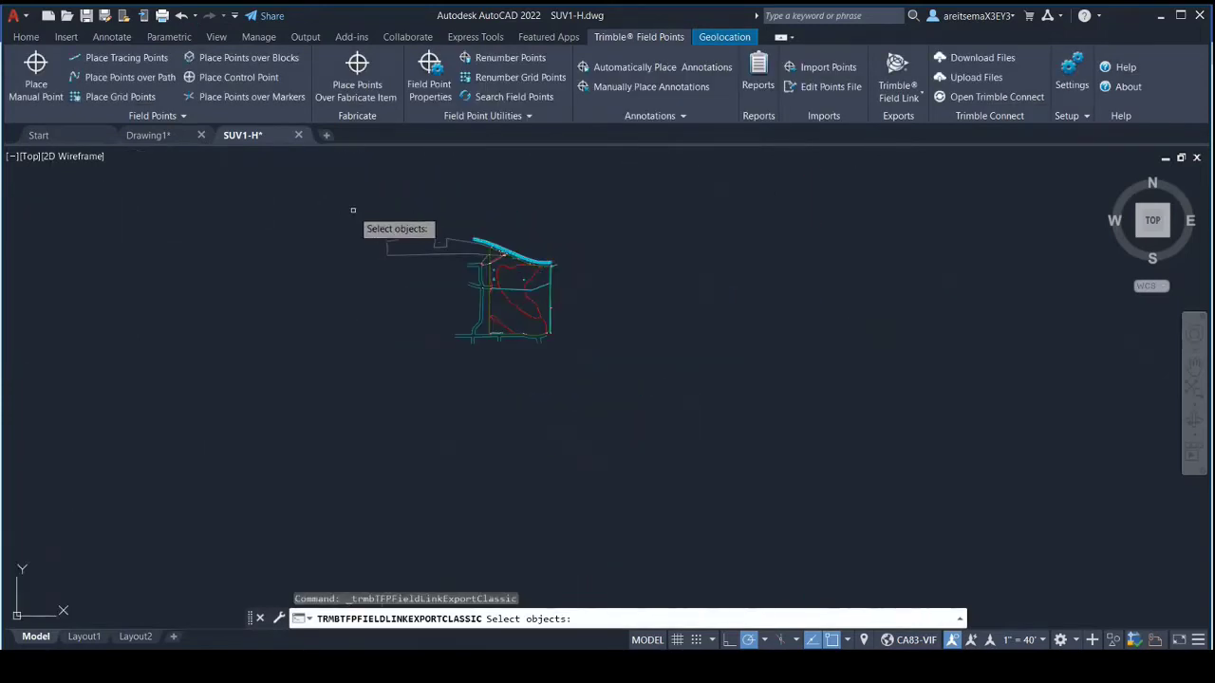
{"action": "left_click", "coordinate": [352, 206]}
{"action": "left_click", "coordinate": [574, 372]}
{"action": "key", "text": "Return"}
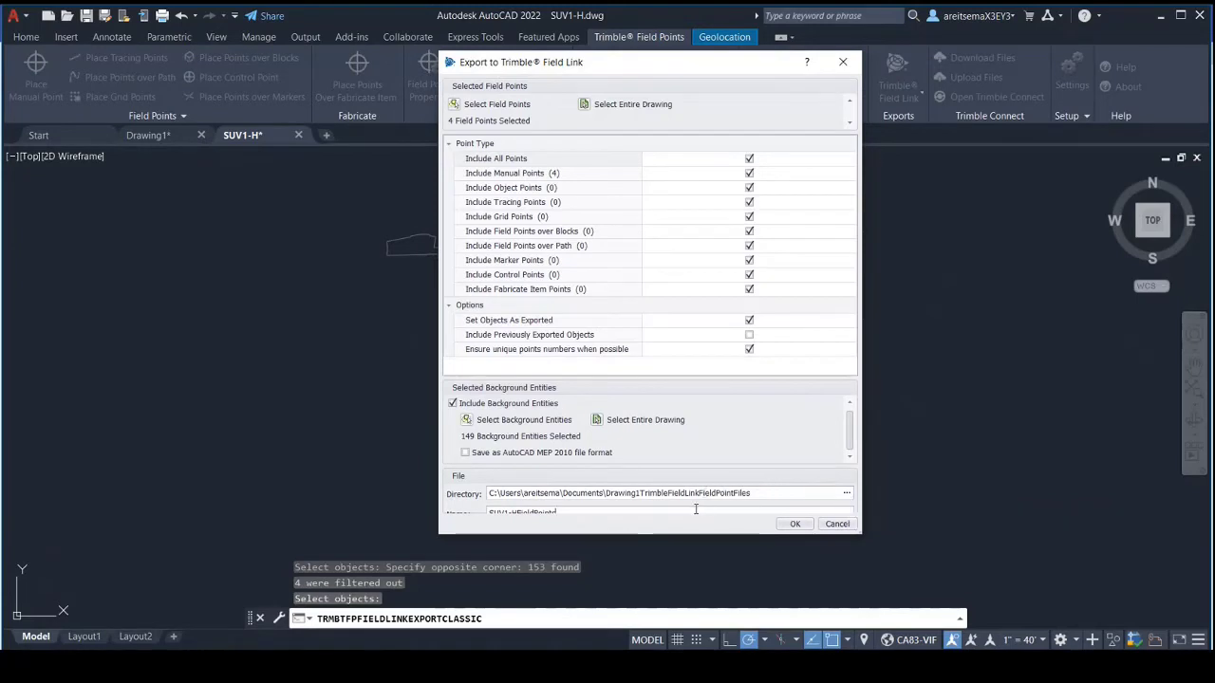
Name the export 'Survey Points' and run it, exporting 4 field points with 0 skipped.
{"action": "left_click_drag", "start_coordinate": [552, 512], "coordinate": [494, 515]}
{"action": "type", "text": "Survey Points"}
{"action": "left_click_drag", "start_coordinate": [716, 68], "coordinate": [717, 37]}
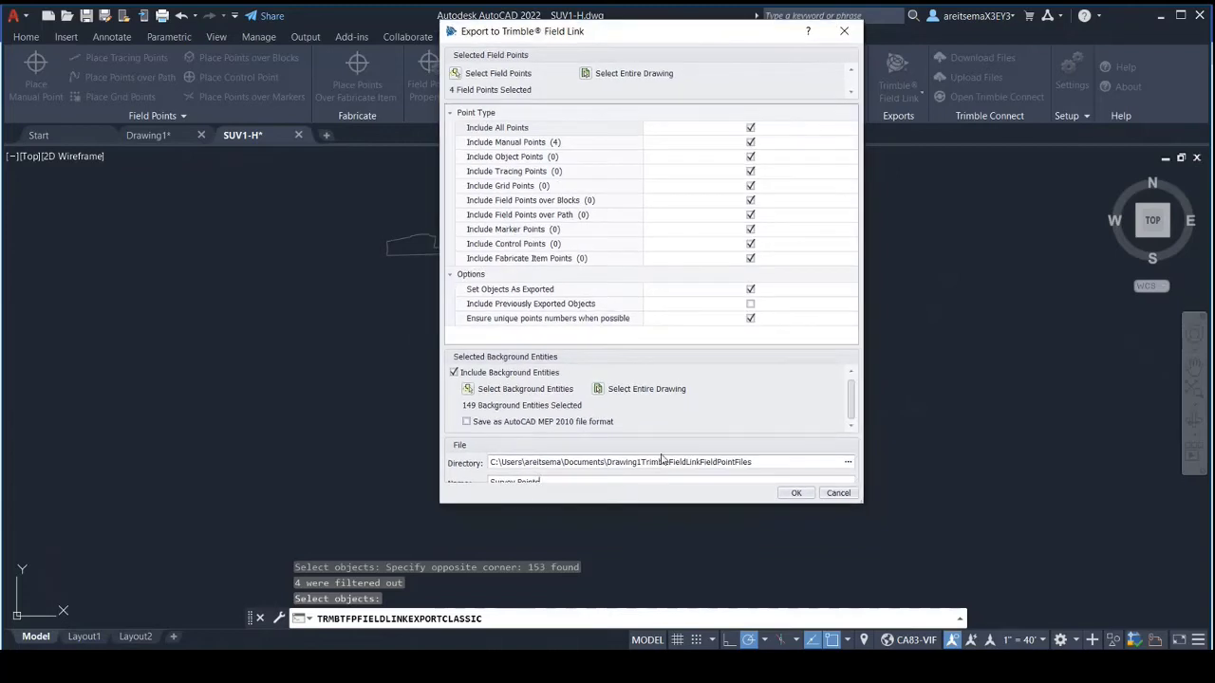
{"action": "mouse_move", "coordinate": [635, 507]}
{"action": "left_mouse_down"}
{"action": "mouse_move", "coordinate": [638, 548]}
{"action": "mouse_move", "coordinate": [638, 497]}
{"action": "left_mouse_up"}
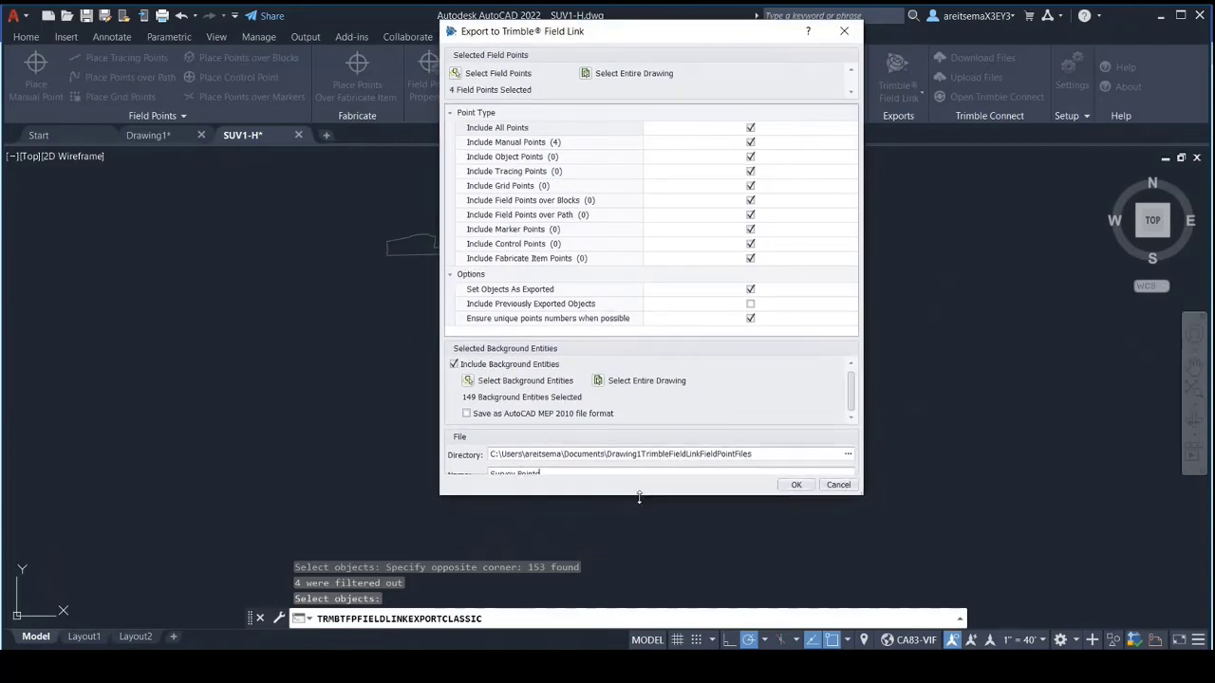
{"action": "left_click", "coordinate": [797, 485]}
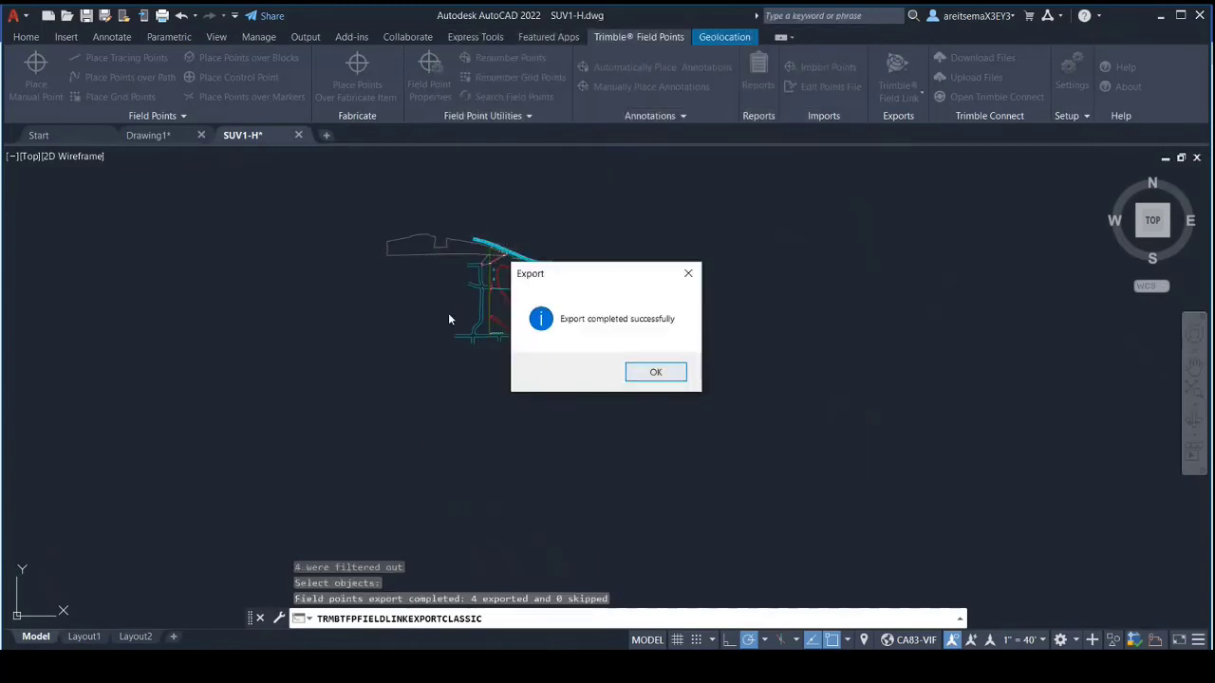